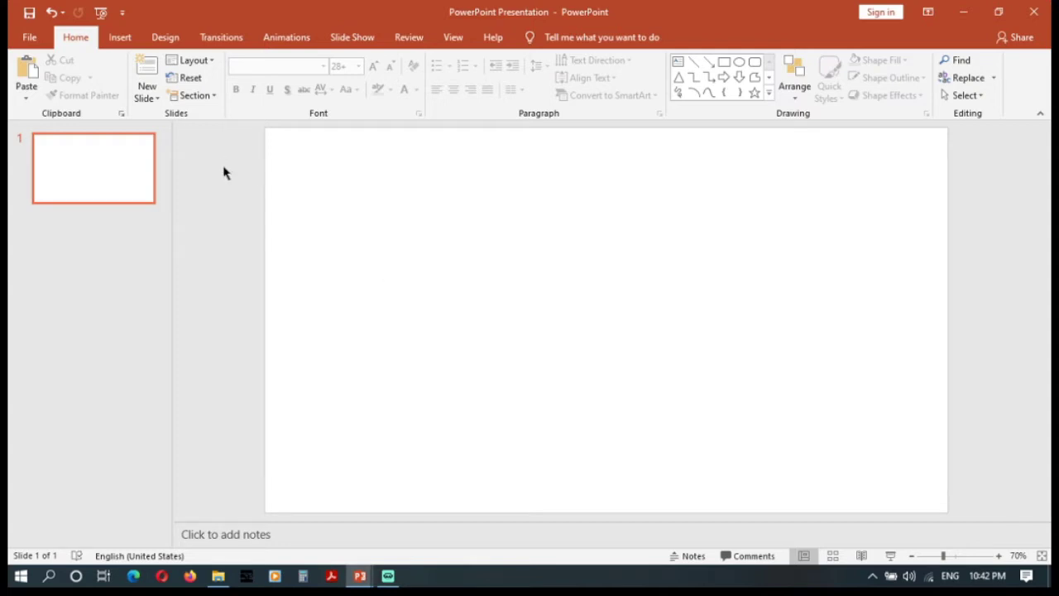
# Draw a text box near the top of the slide and type 'Educate Today', adding empty lines below.
pyautogui.click(123, 39)
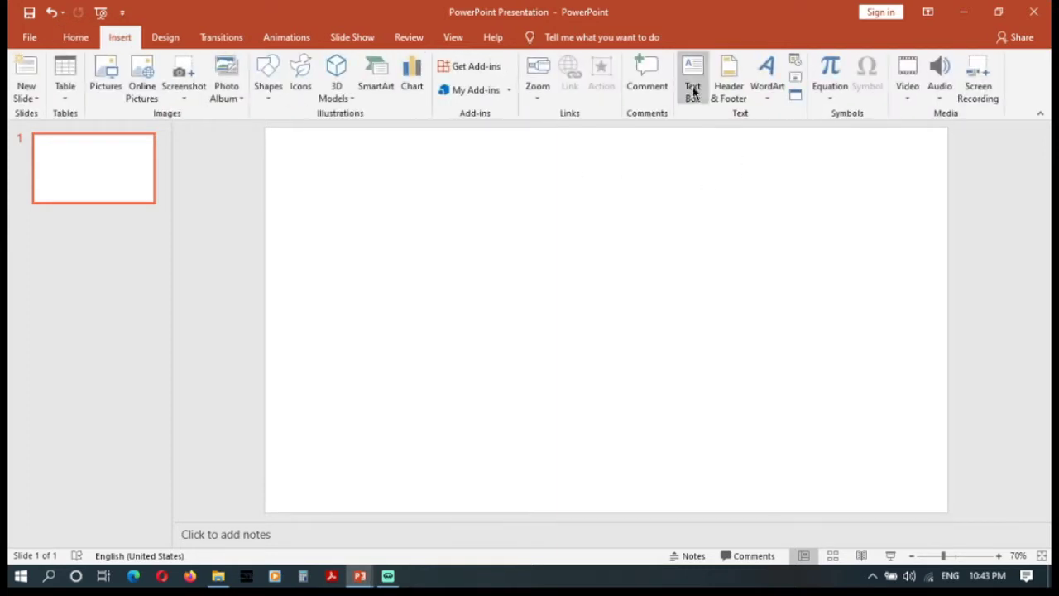
pyautogui.click(694, 91)
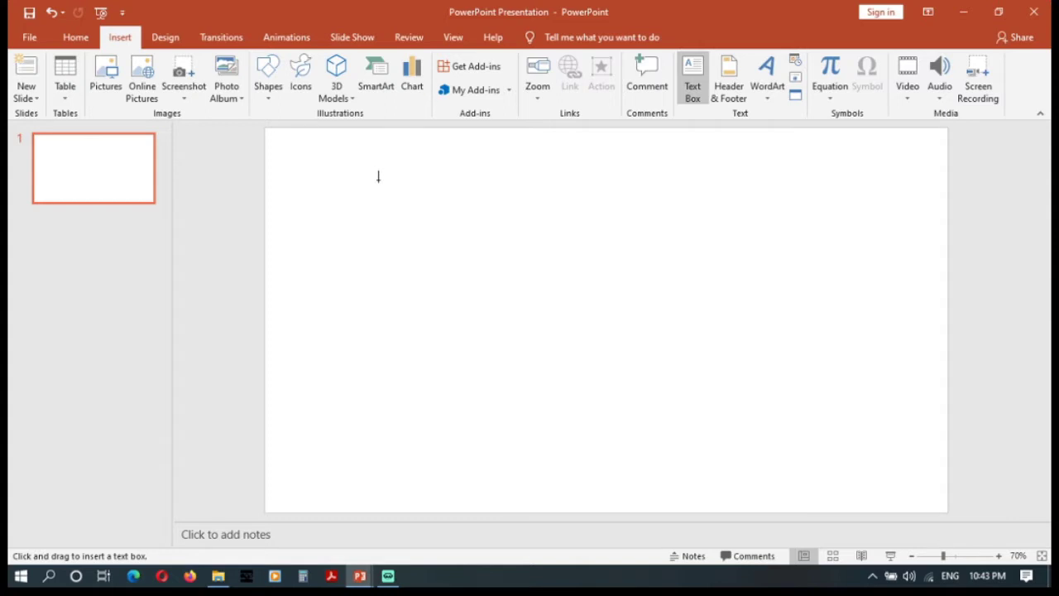
pyautogui.moveTo(378, 180)
pyautogui.mouseDown()
pyautogui.moveTo(506, 323)
pyautogui.moveTo(743, 342)
pyautogui.moveTo(781, 338)
pyautogui.moveTo(769, 317)
pyautogui.mouseUp()
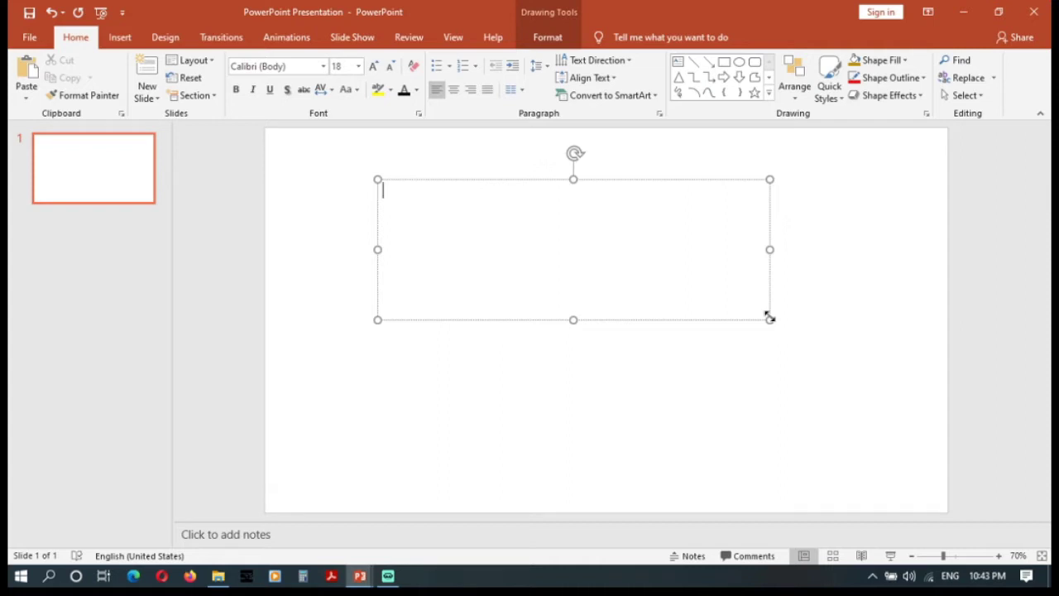
pyautogui.write('Educate Today')
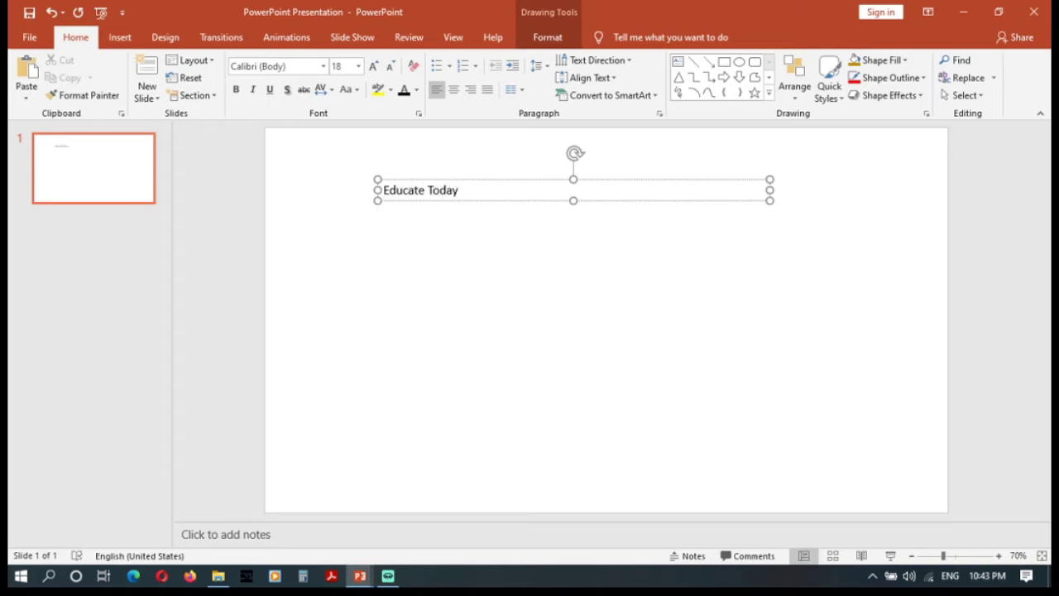
pyautogui.press('Return')
pyautogui.press('Return')
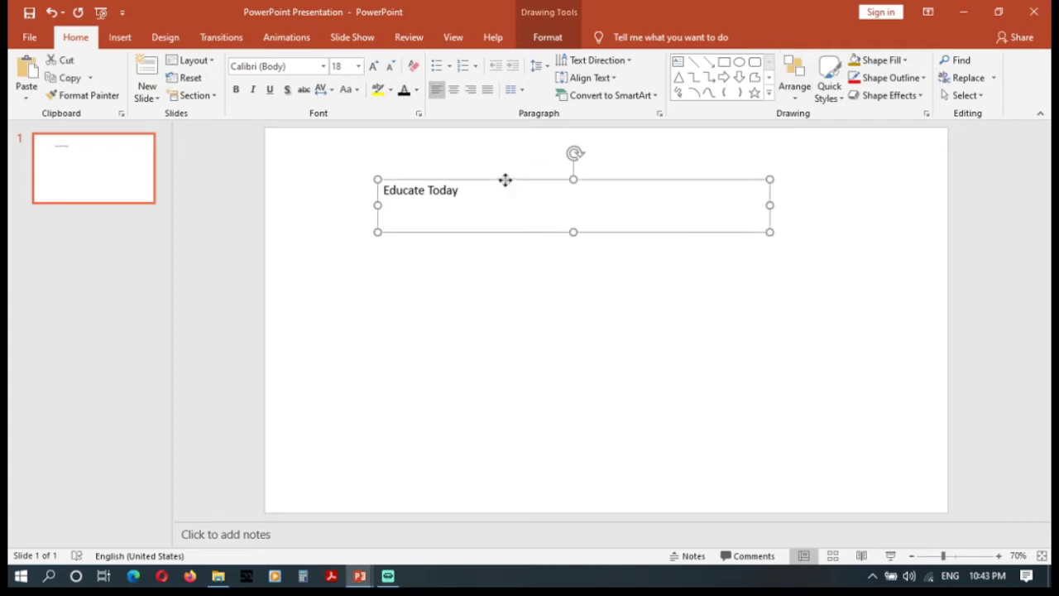
# Select 'Educate Today' and enlarge its font size five steps.
pyautogui.click(455, 192)
pyautogui.moveTo(455, 192); pyautogui.dragTo(383, 192)
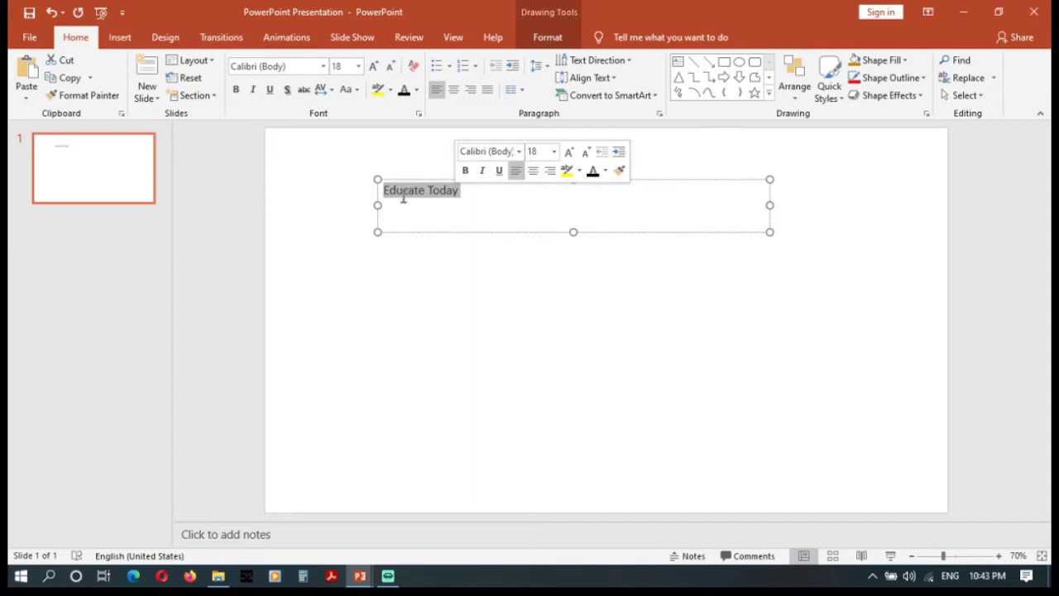
pyautogui.click(374, 66)
pyautogui.click(373, 66)
pyautogui.click(373, 66)
pyautogui.click(373, 66)
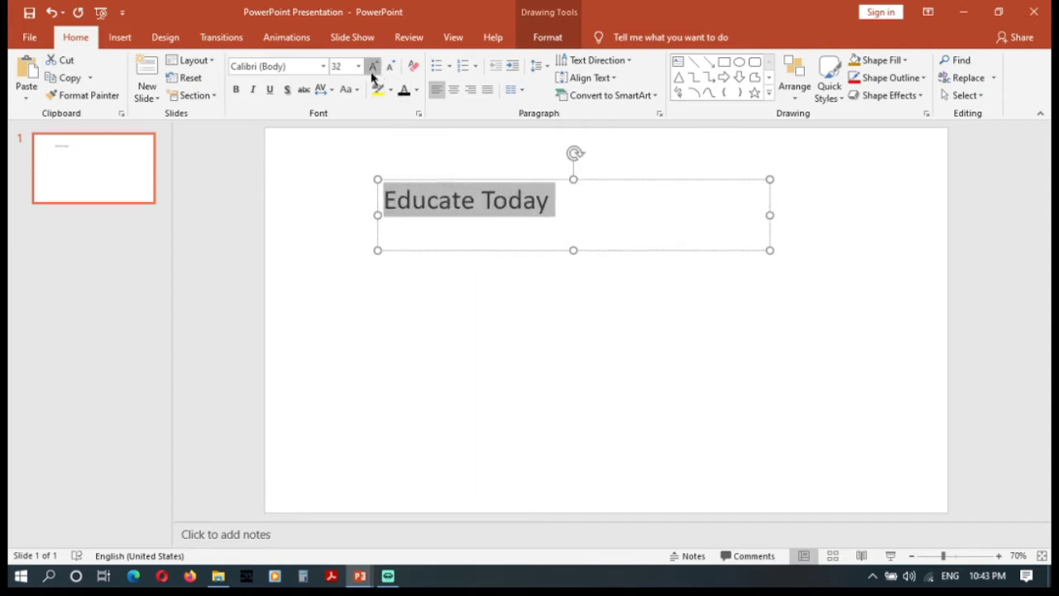
pyautogui.click(374, 66)
pyautogui.click(373, 66)
pyautogui.click(373, 66)
pyautogui.click(373, 66)
pyautogui.click(373, 67)
pyautogui.click(373, 66)
# Move the text box slightly down and left, then select the whole box.
pyautogui.click(720, 353)
pyautogui.click(635, 272)
pyautogui.moveTo(634, 284); pyautogui.dragTo(618, 329)
pyautogui.click(640, 357)
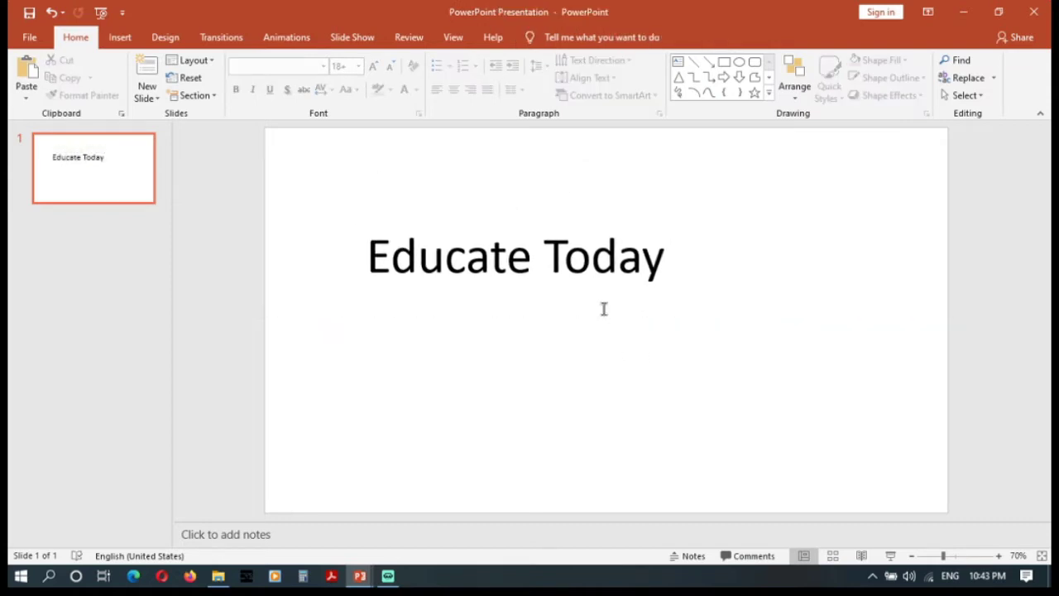
pyautogui.click(573, 293)
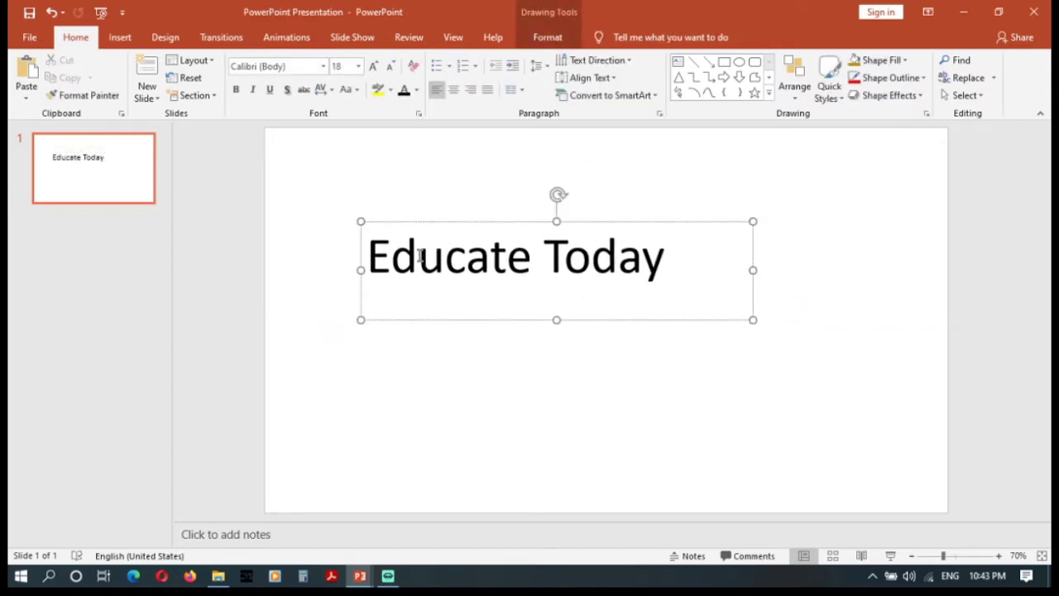
pyautogui.click(673, 384)
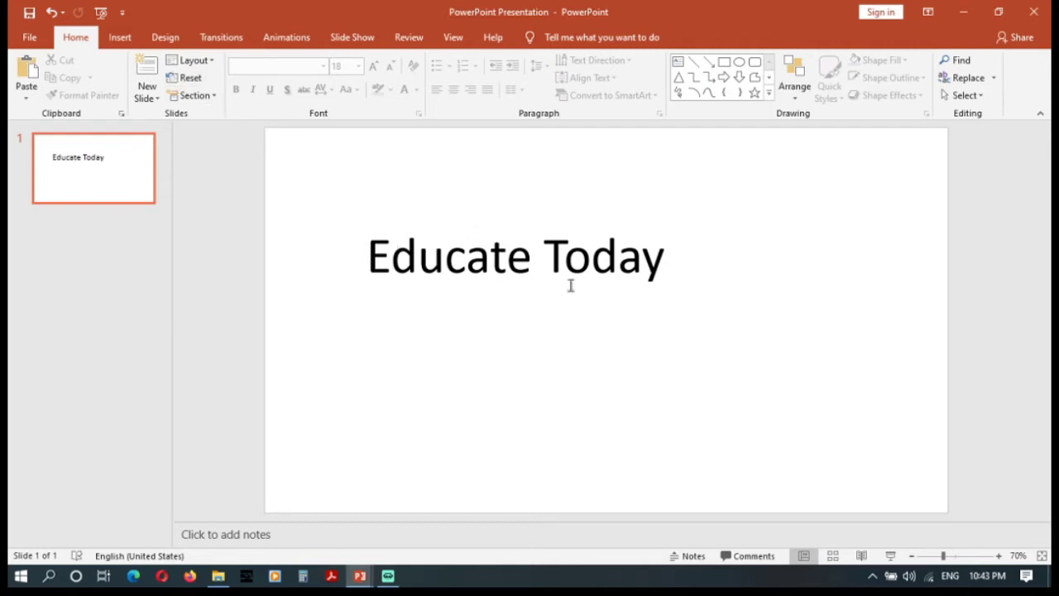
pyautogui.click(511, 305)
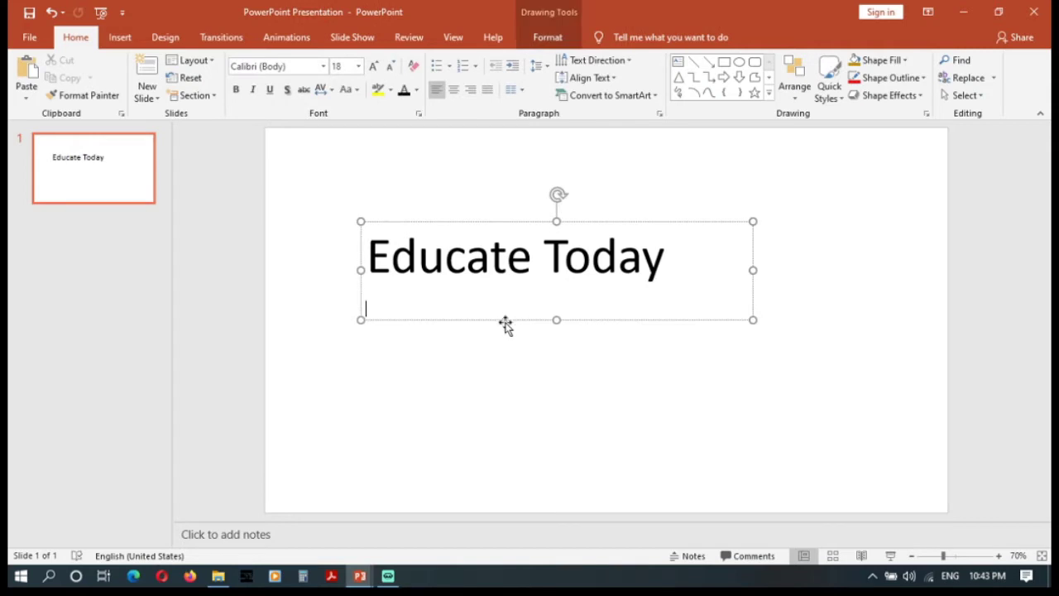
pyautogui.click(505, 321)
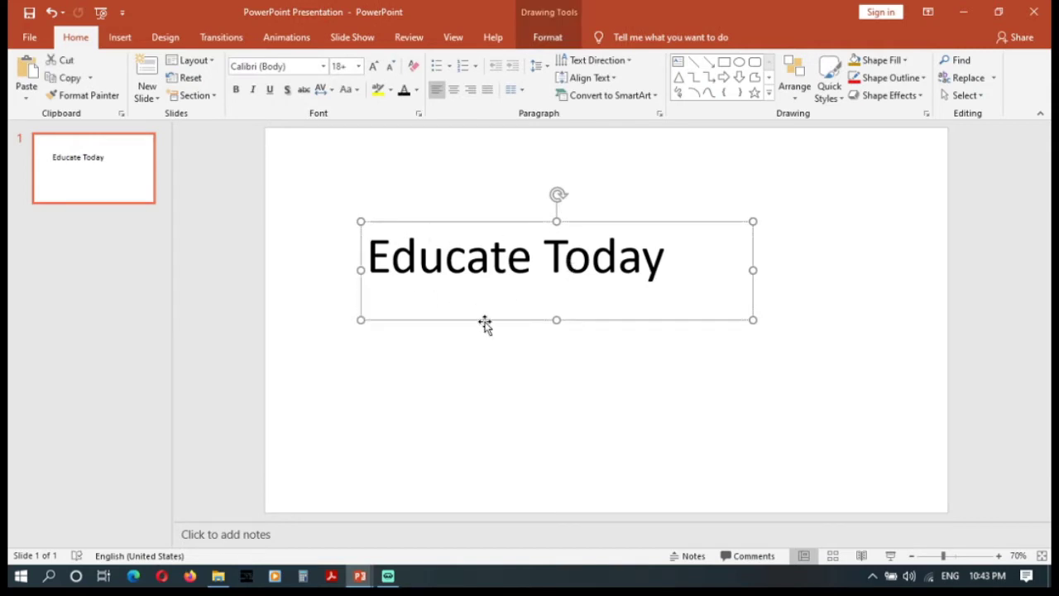
# Make the text box outline red.
pyautogui.rightClick(486, 322)
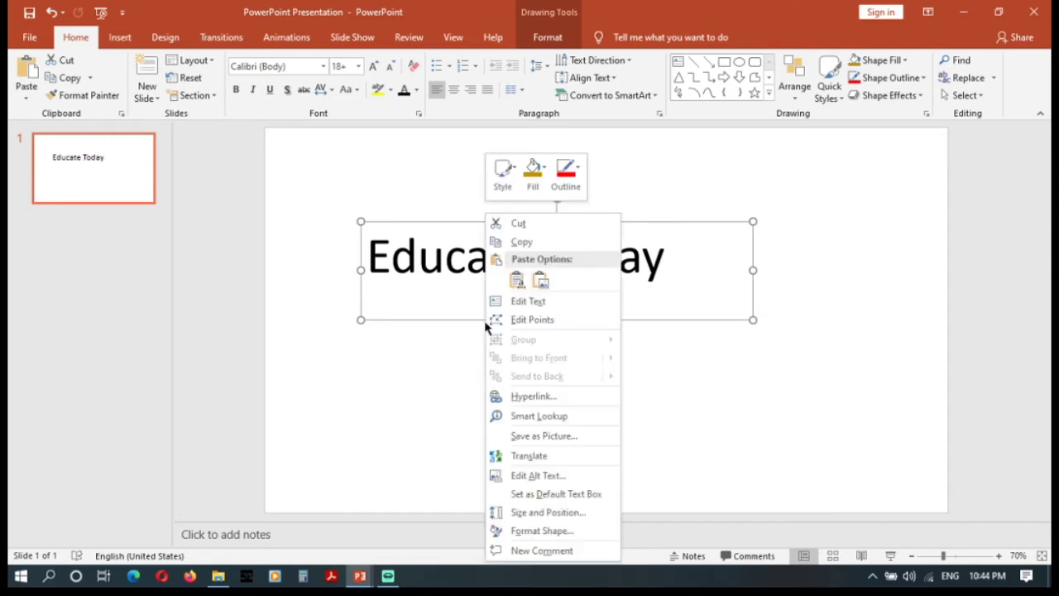
pyautogui.click(569, 181)
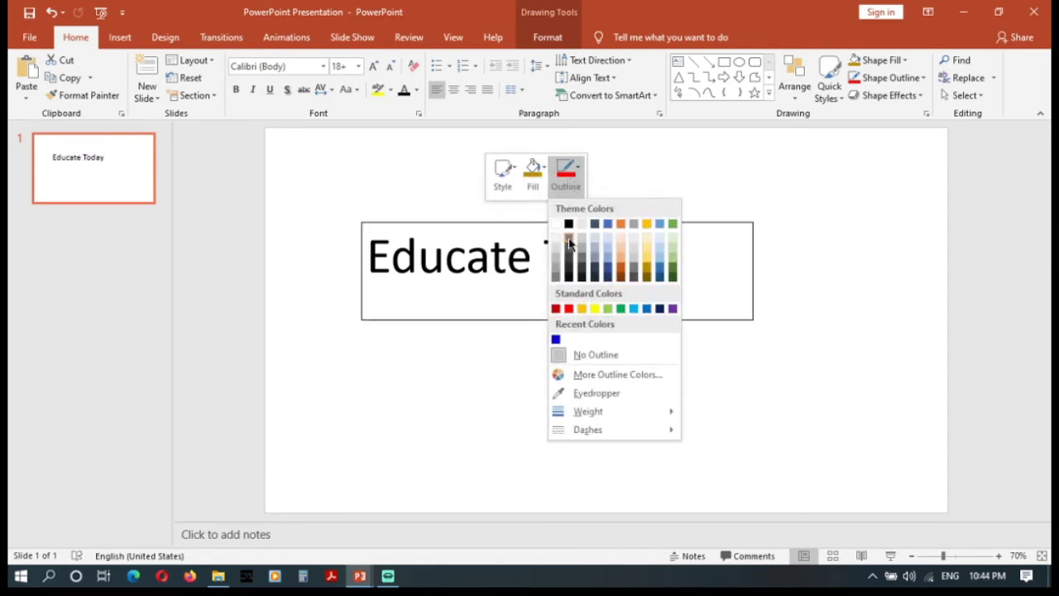
pyautogui.click(570, 309)
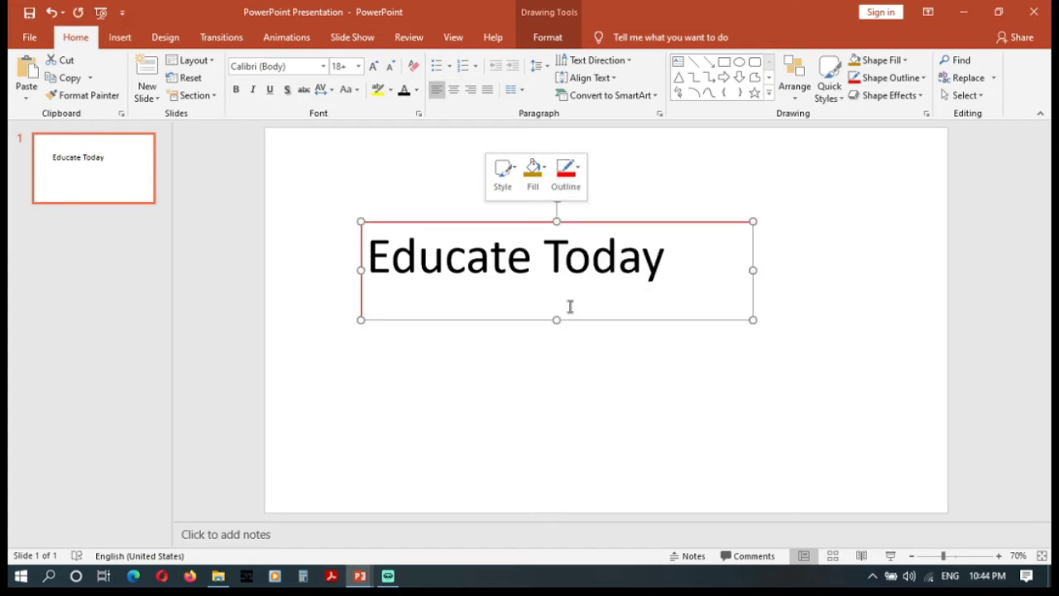
pyautogui.click(584, 364)
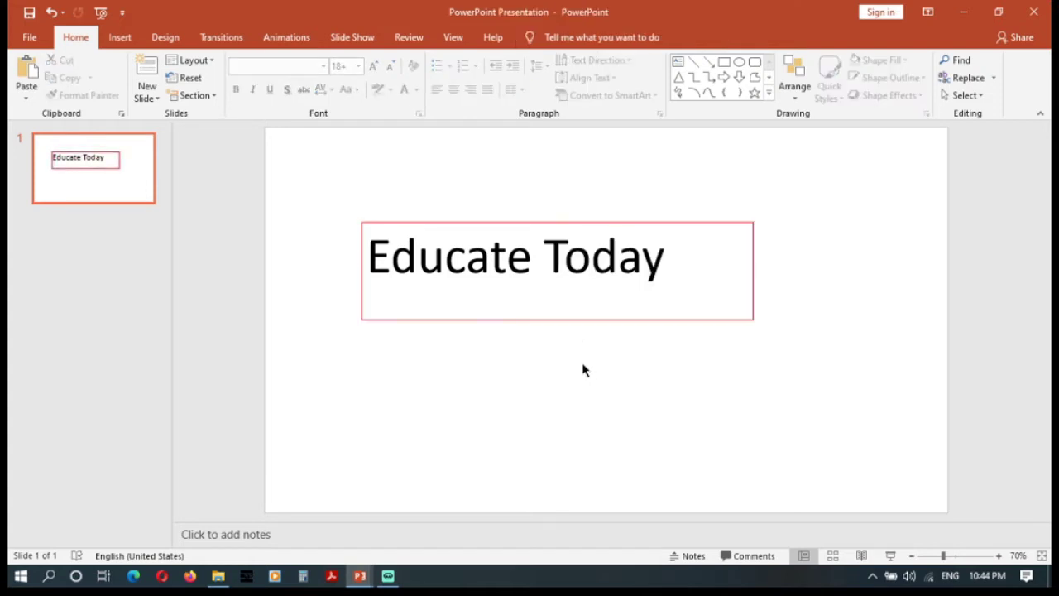
# Set the outline weight to 6 pt and keep the line style solid after trying dashes.
pyautogui.rightClick(538, 321)
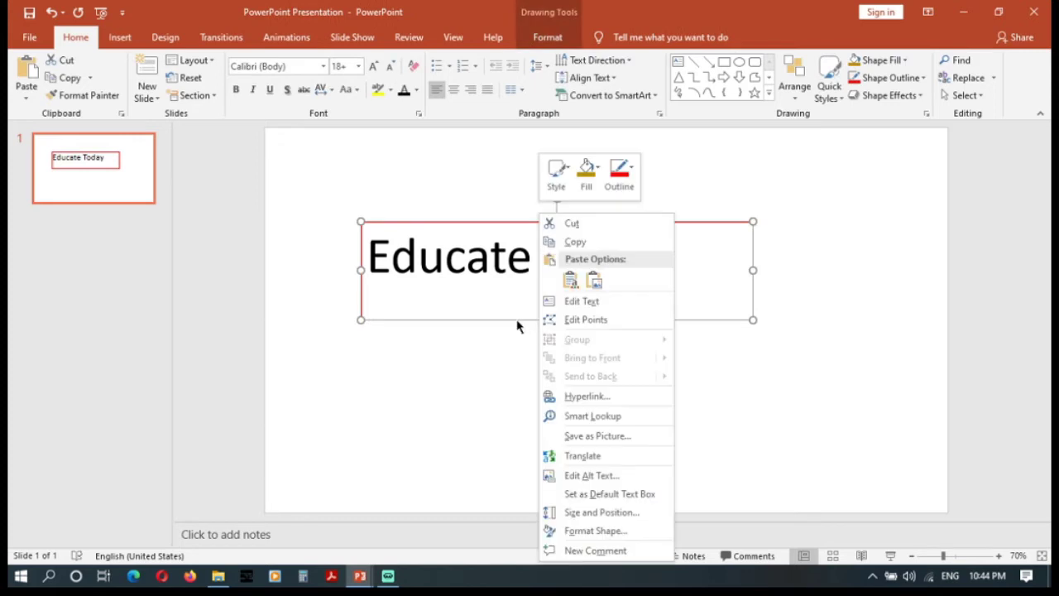
pyautogui.click(620, 176)
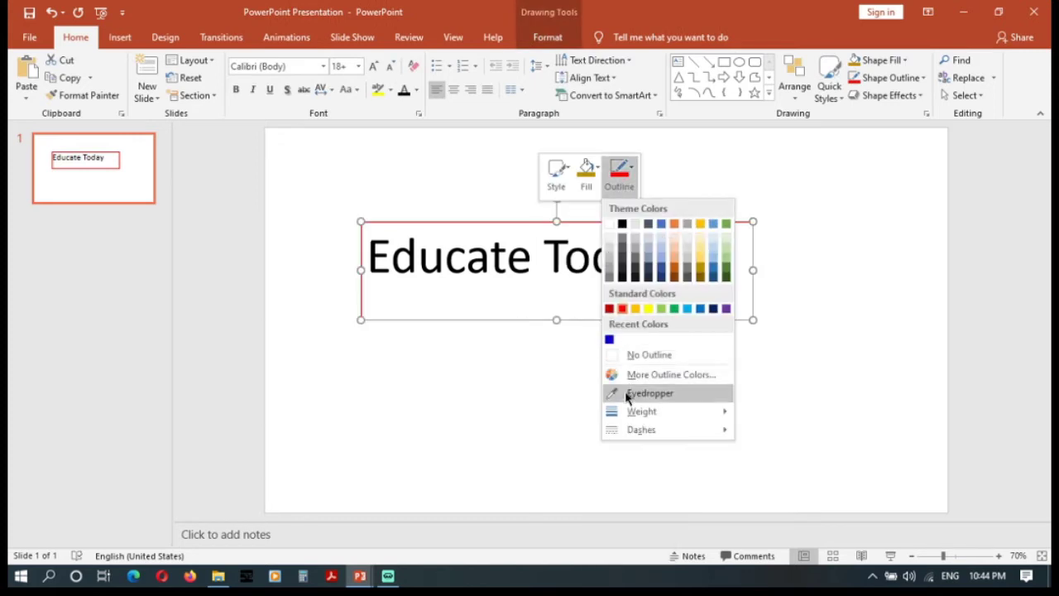
pyautogui.moveTo(633, 411)
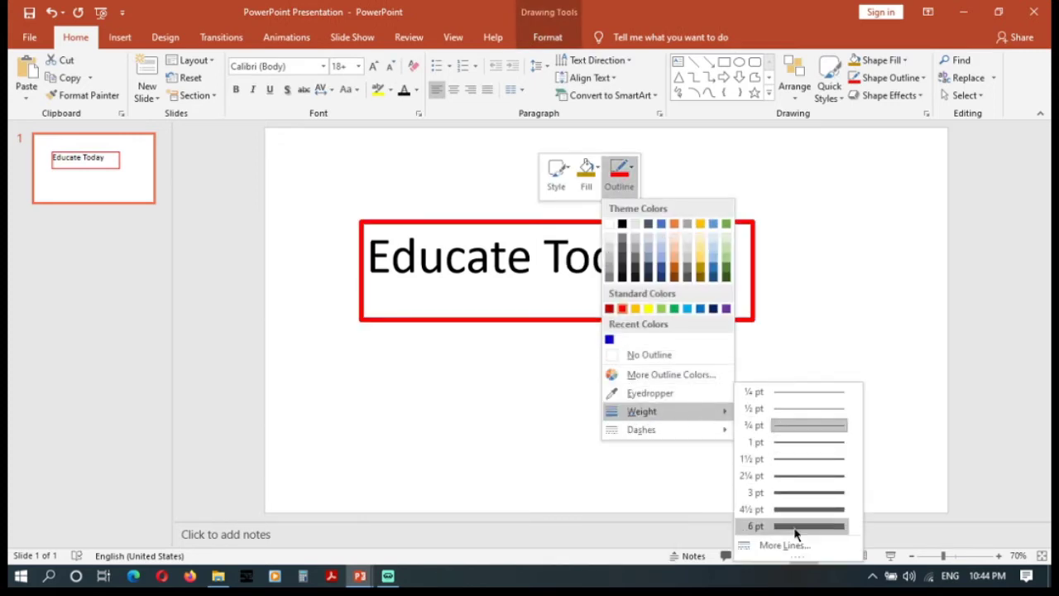
pyautogui.click(796, 529)
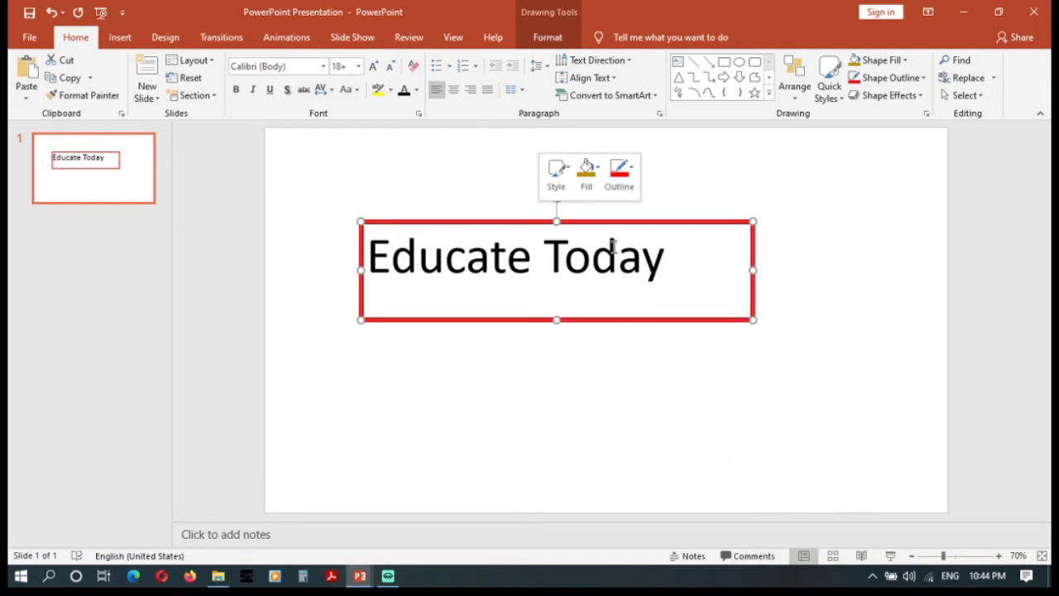
pyautogui.click(627, 185)
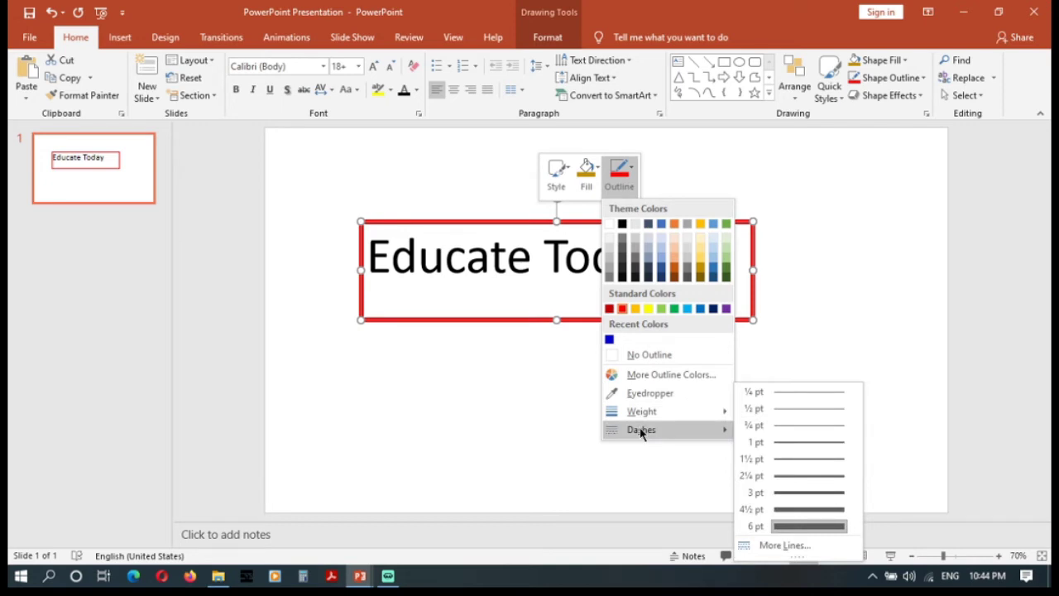
pyautogui.moveTo(641, 432)
pyautogui.click(759, 457)
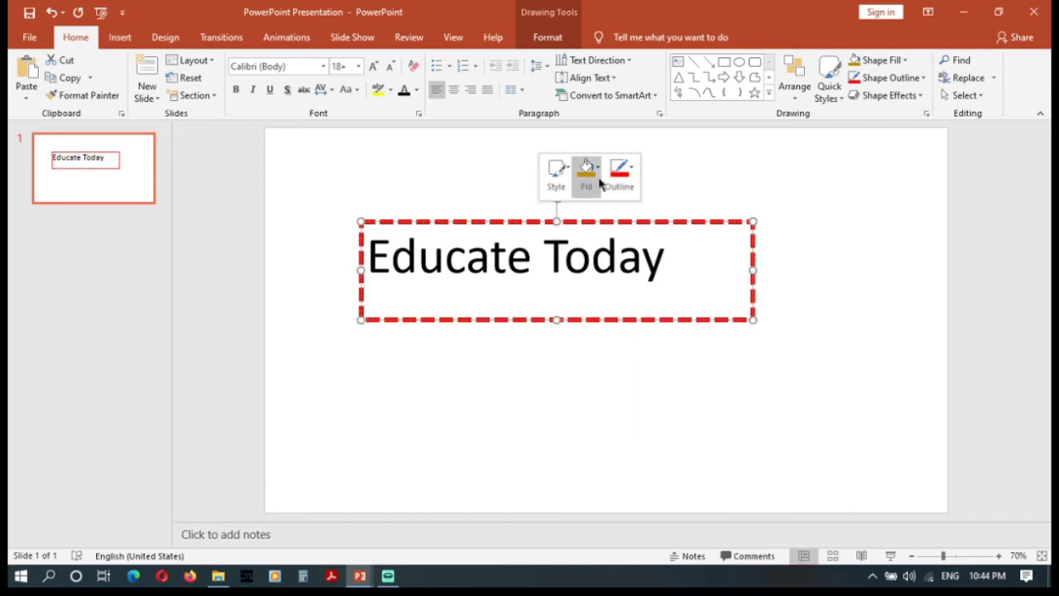
pyautogui.click(620, 176)
pyautogui.moveTo(662, 412)
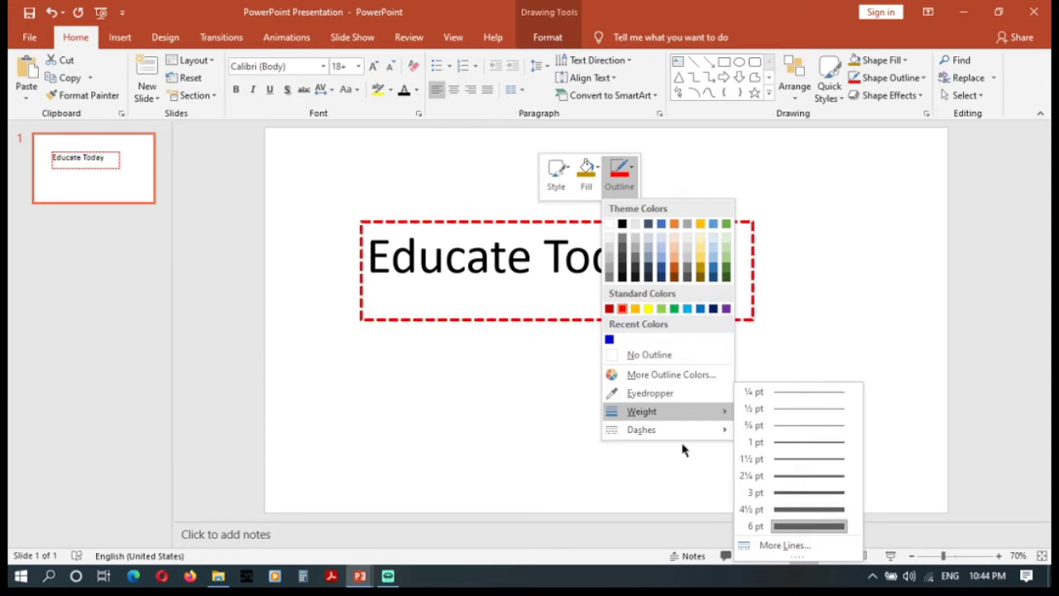
pyautogui.moveTo(674, 430)
pyautogui.click(747, 430)
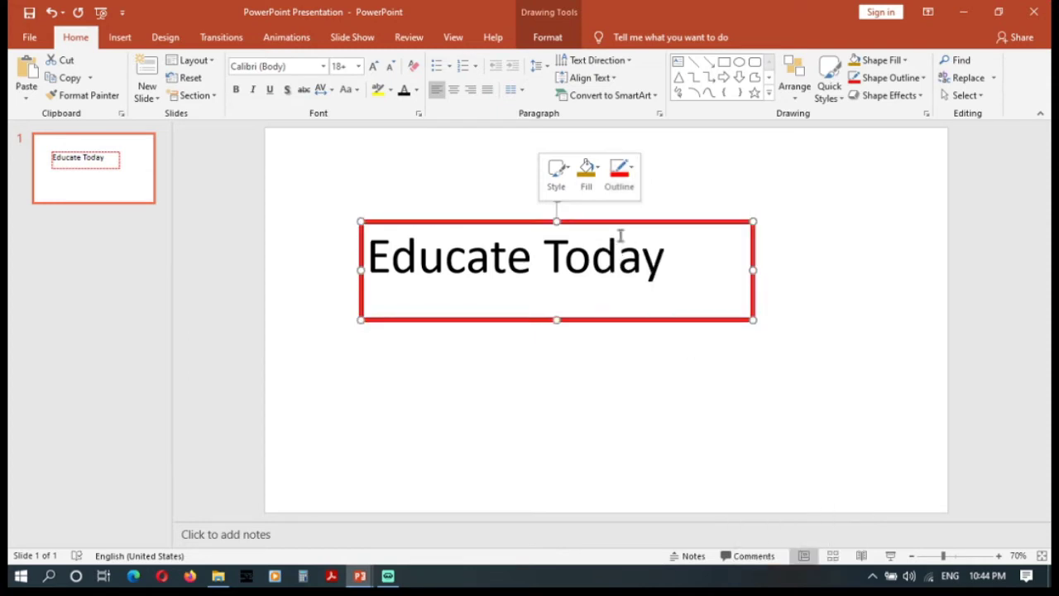
pyautogui.press('Escape')
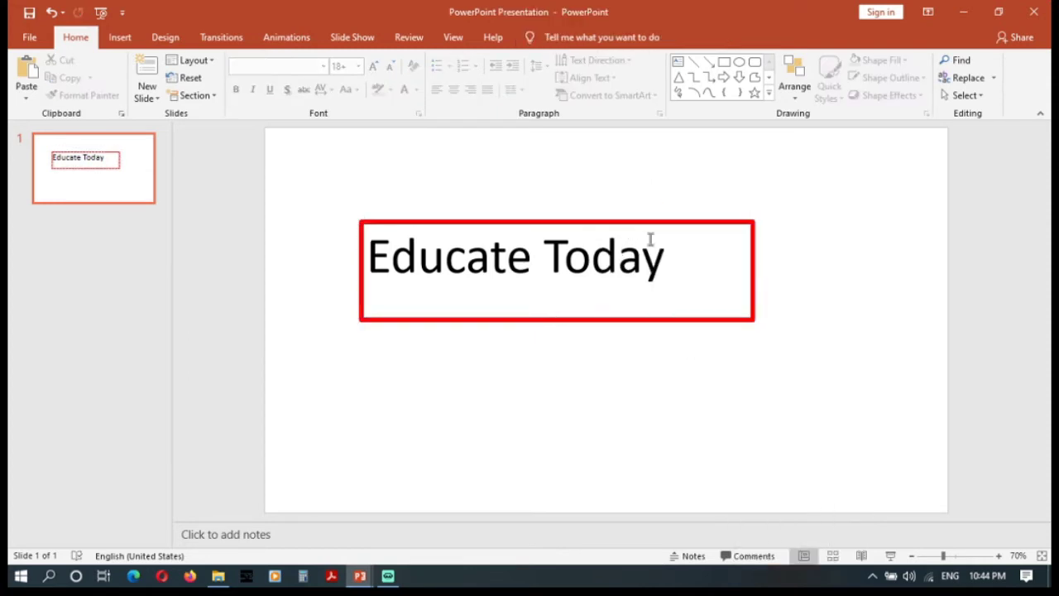
# Fill the box with yellow and move it toward the upper left.
pyautogui.click(521, 222)
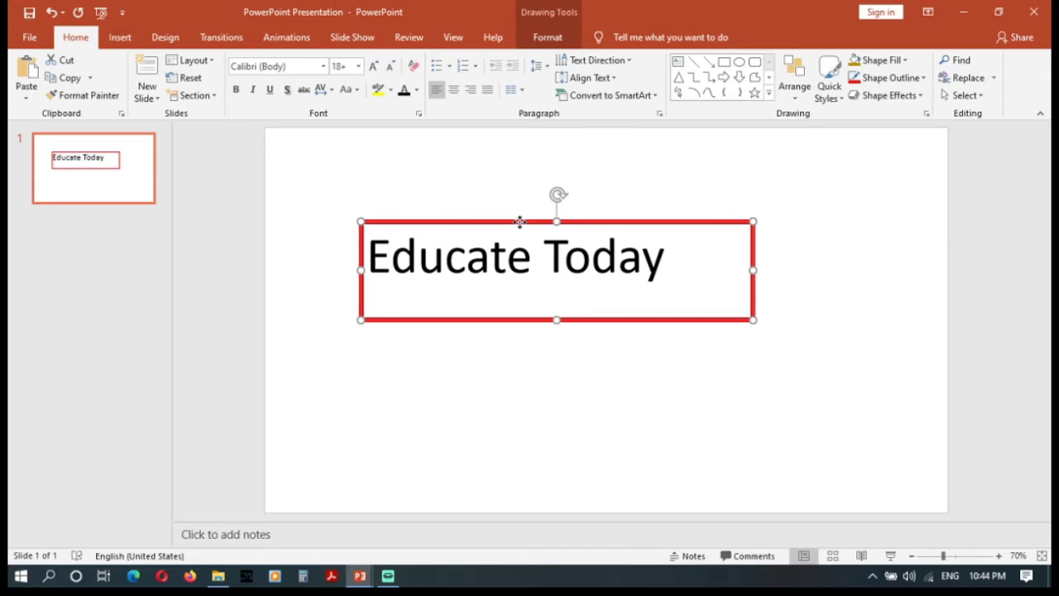
pyautogui.rightClick(520, 221)
pyautogui.click(568, 172)
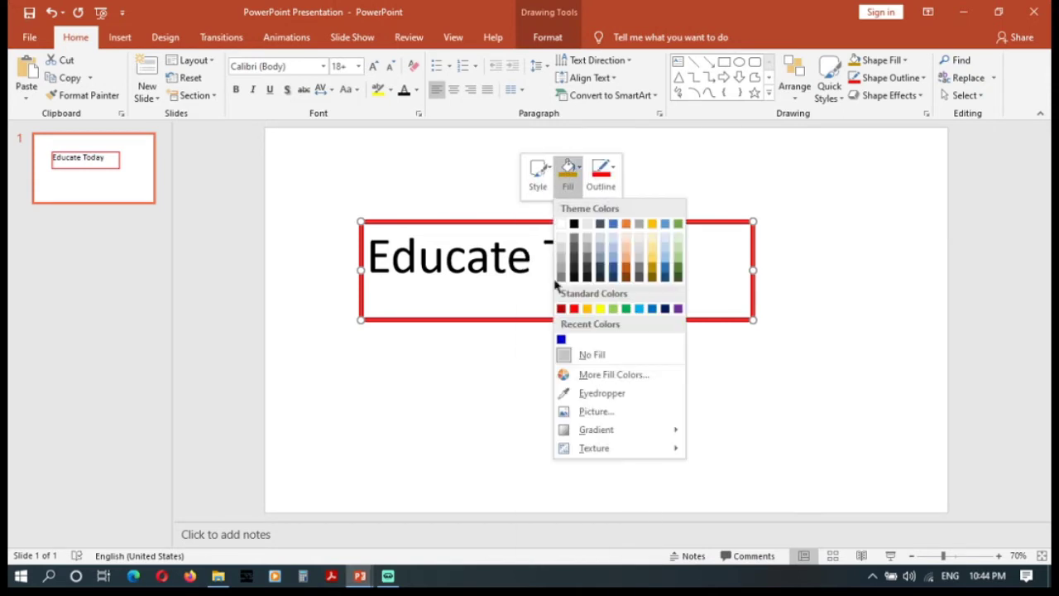
pyautogui.click(600, 310)
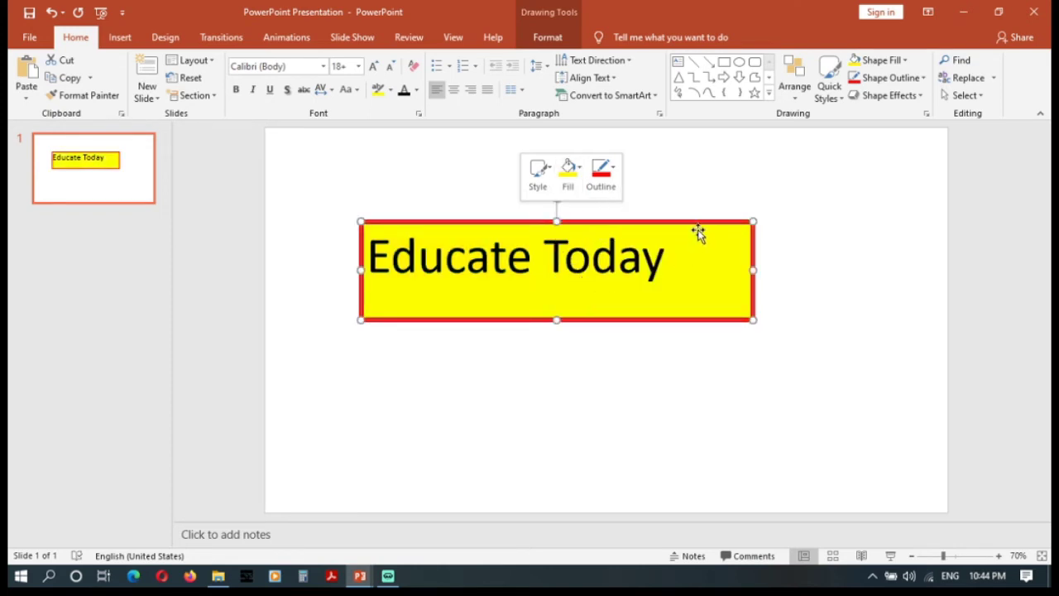
pyautogui.moveTo(696, 227); pyautogui.dragTo(634, 194)
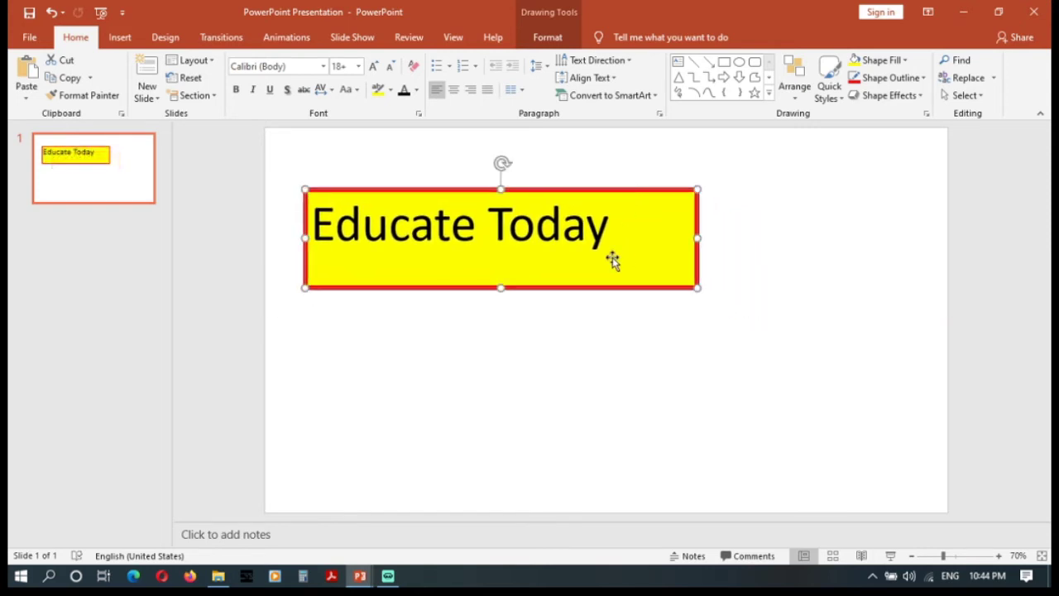
# In Format Shape, change the box border to a gradient line.
pyautogui.rightClick(640, 261)
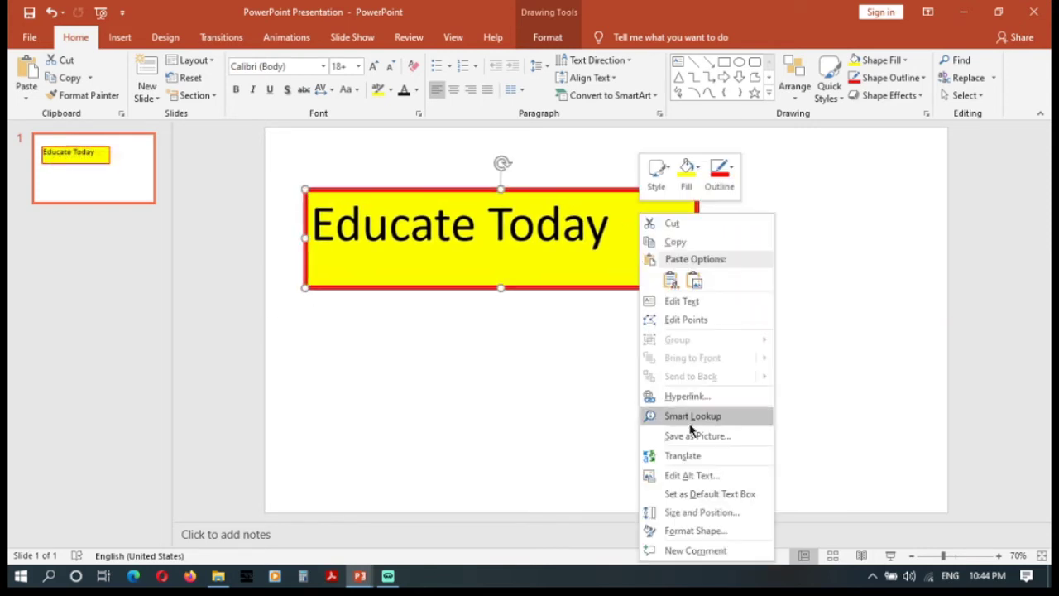
pyautogui.click(686, 531)
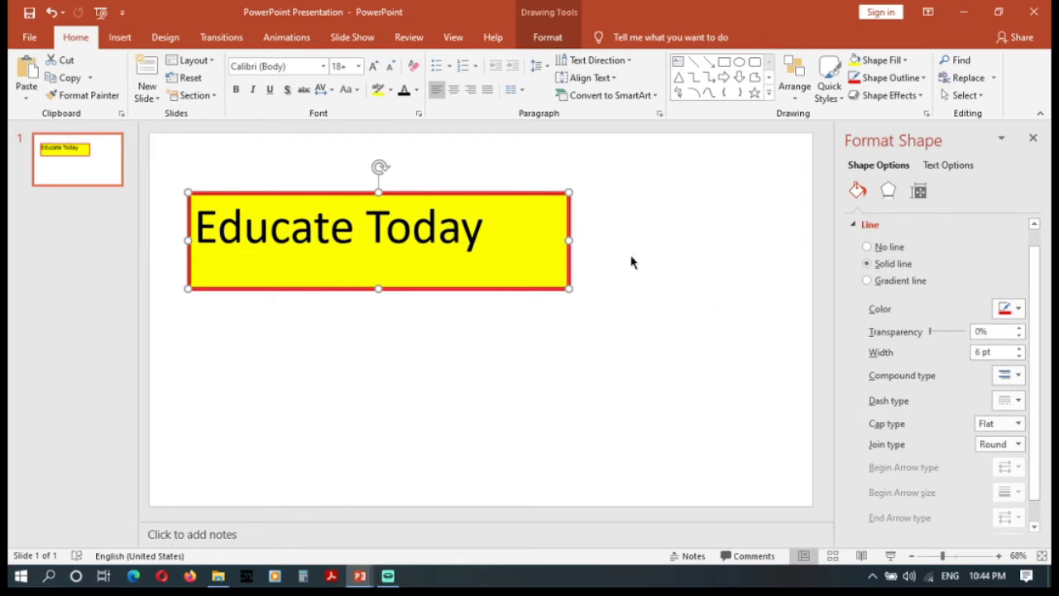
pyautogui.click(868, 281)
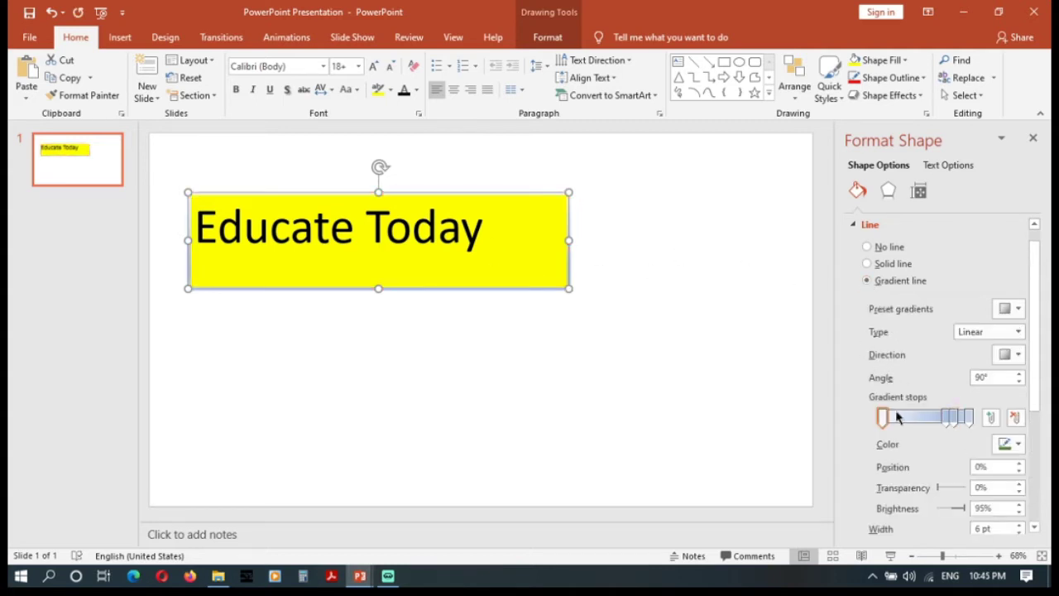
pyautogui.click(867, 264)
pyautogui.click(868, 281)
# Move the 45% gradient stop to 18% and make the 0% stop dark.
pyautogui.click(924, 424)
pyautogui.moveTo(941, 420); pyautogui.dragTo(914, 422)
pyautogui.click(936, 419)
pyautogui.click(882, 419)
pyautogui.click(1005, 443)
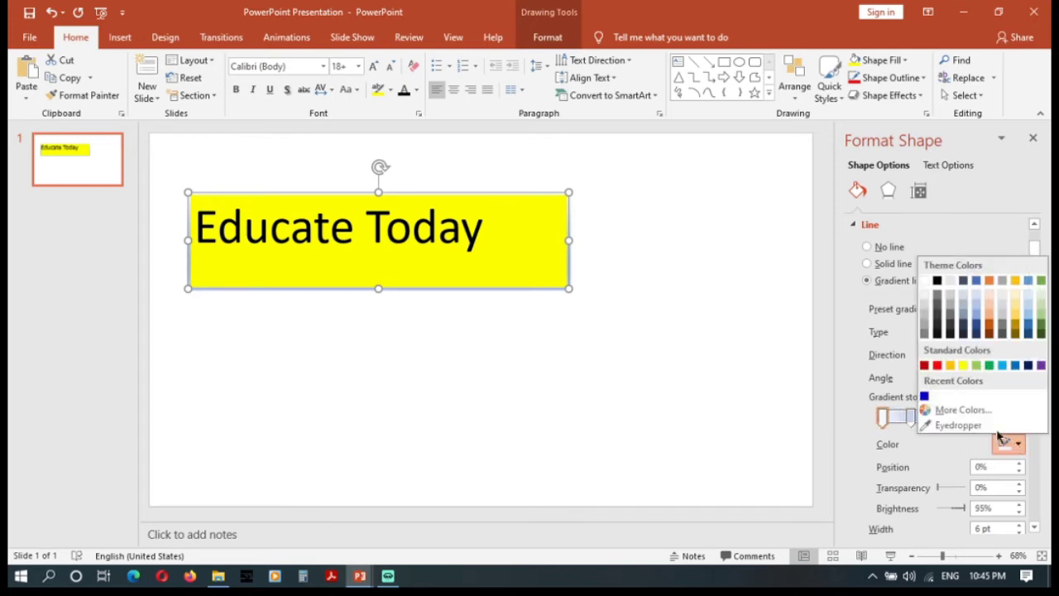
pyautogui.click(939, 324)
pyautogui.click(912, 418)
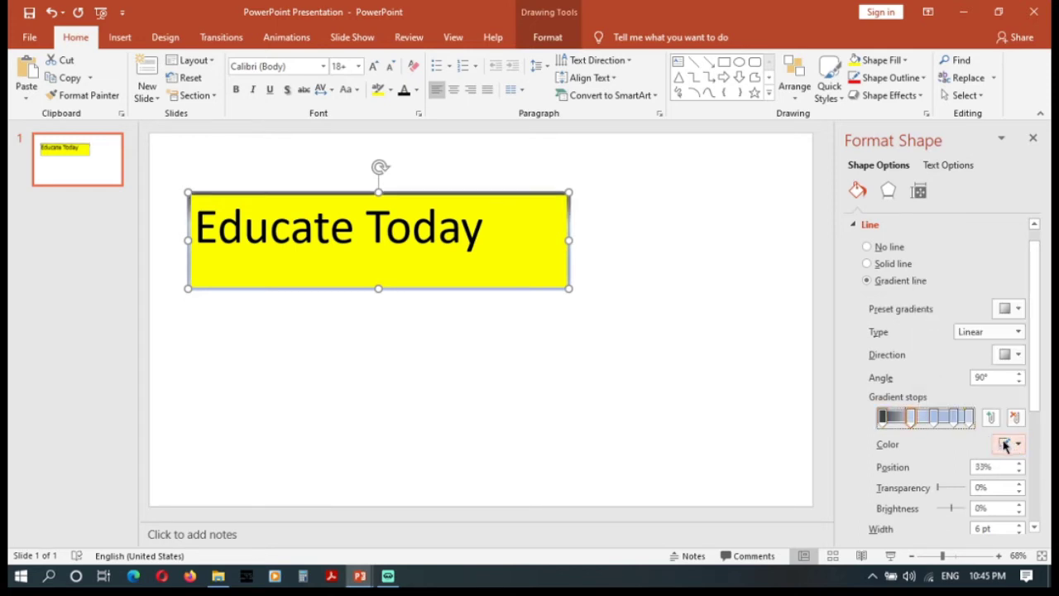
# Give the 60% stop a darker shade and the 100% stop light blue.
pyautogui.rightClick(512, 215)
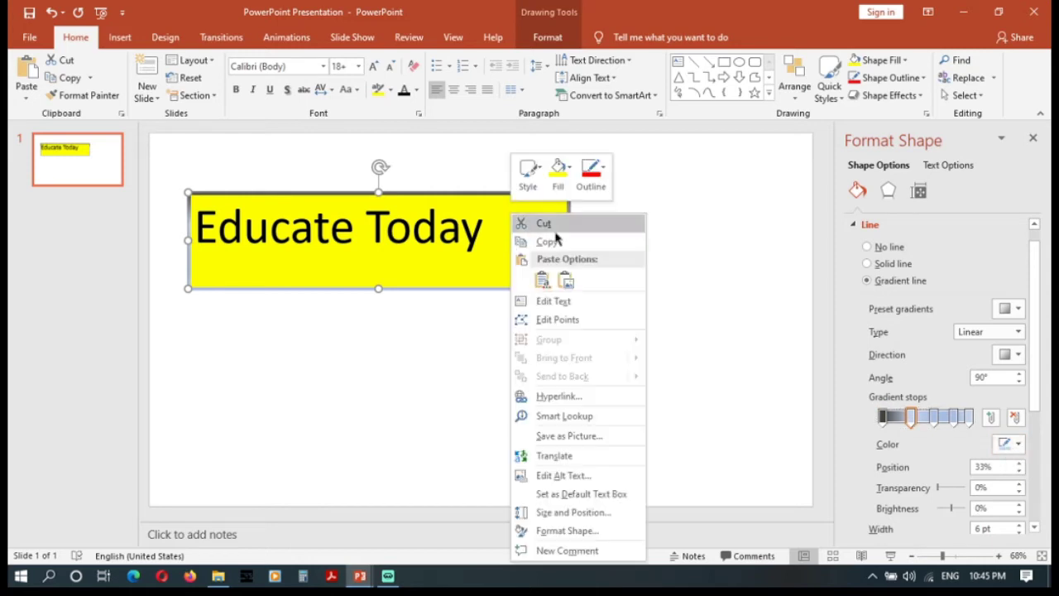
pyautogui.click(564, 531)
pyautogui.click(935, 418)
pyautogui.click(1012, 443)
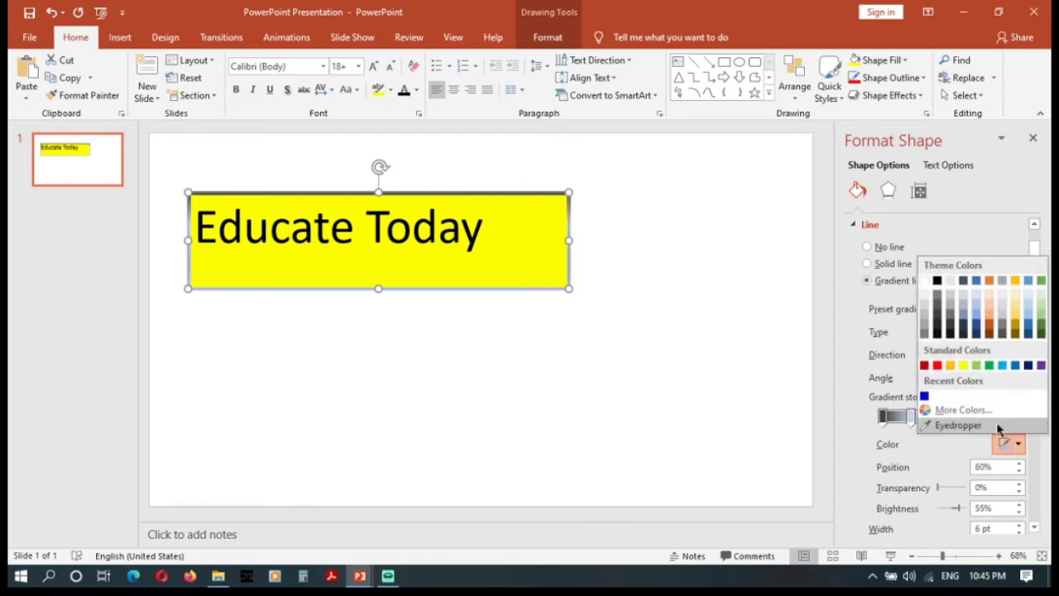
pyautogui.click(957, 313)
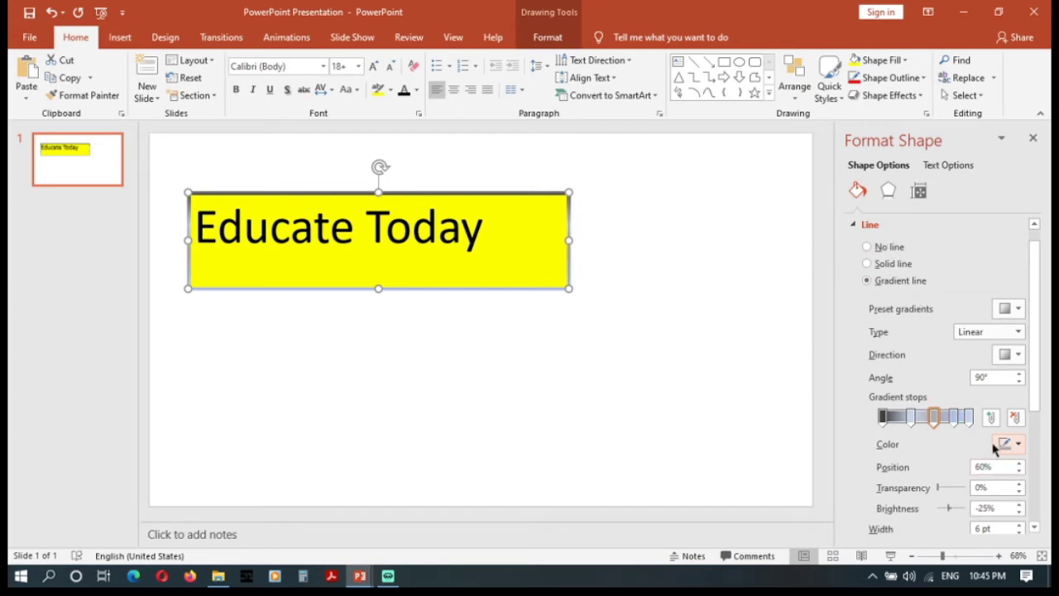
pyautogui.click(969, 417)
pyautogui.click(1004, 445)
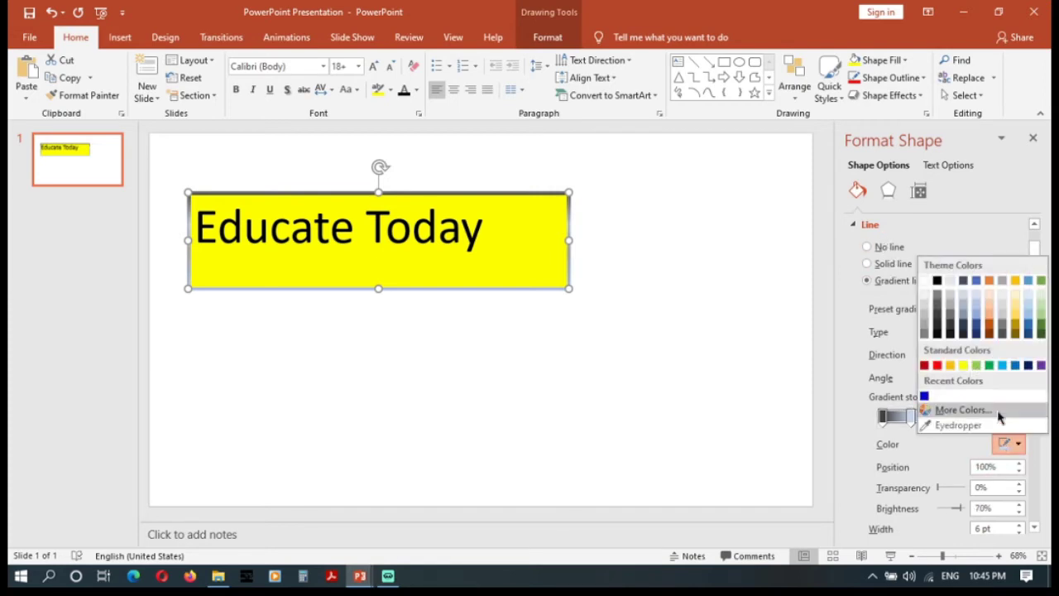
pyautogui.click(998, 367)
# Nudge the box size and reopen Format Shape with the outline settings collapsed.
pyautogui.click(483, 240)
pyautogui.moveTo(569, 287)
pyautogui.mouseDown()
pyautogui.moveTo(587, 307)
pyautogui.moveTo(571, 290)
pyautogui.mouseUp()
pyautogui.rightClick(522, 240)
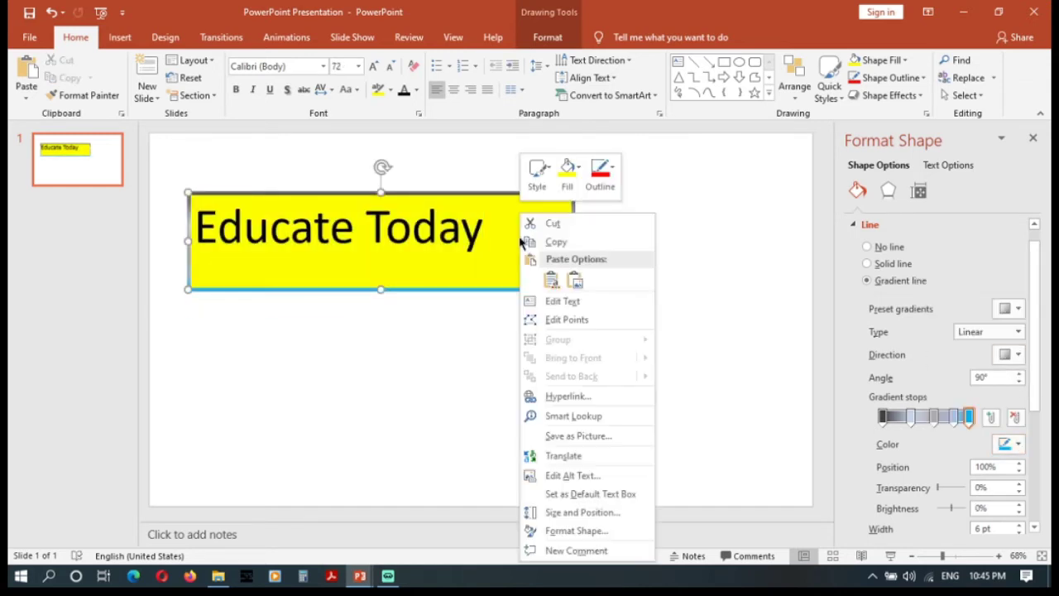
pyautogui.click(579, 530)
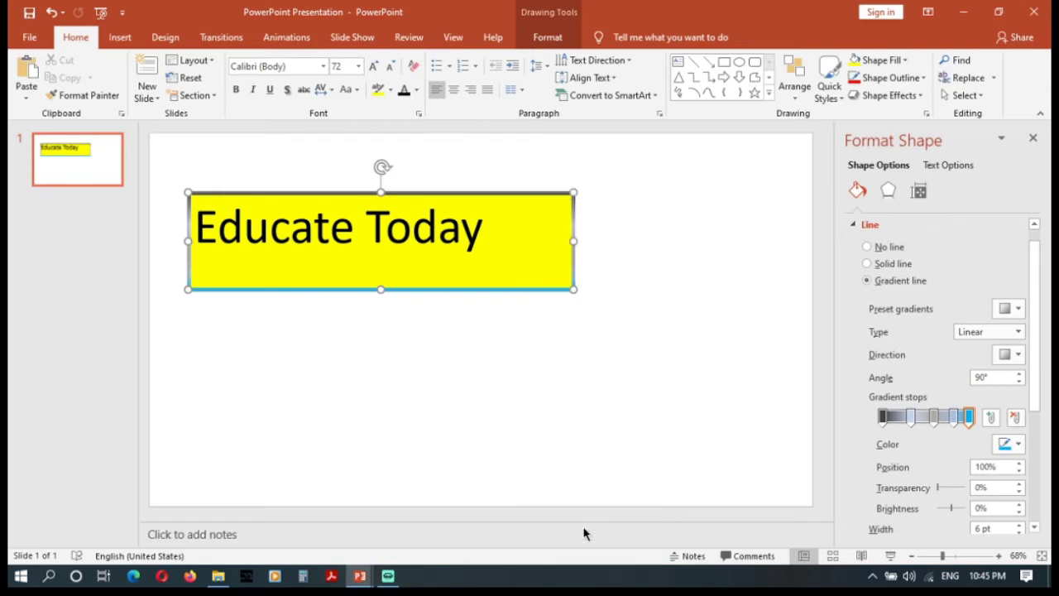
pyautogui.click(865, 226)
pyautogui.click(861, 225)
pyautogui.click(861, 226)
pyautogui.rightClick(495, 255)
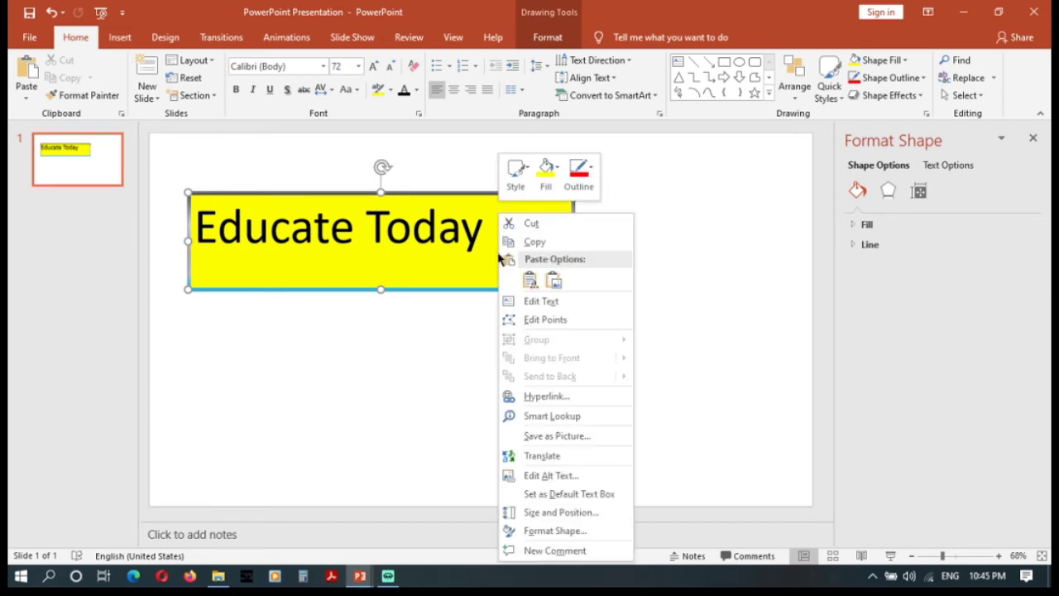
pyautogui.click(542, 534)
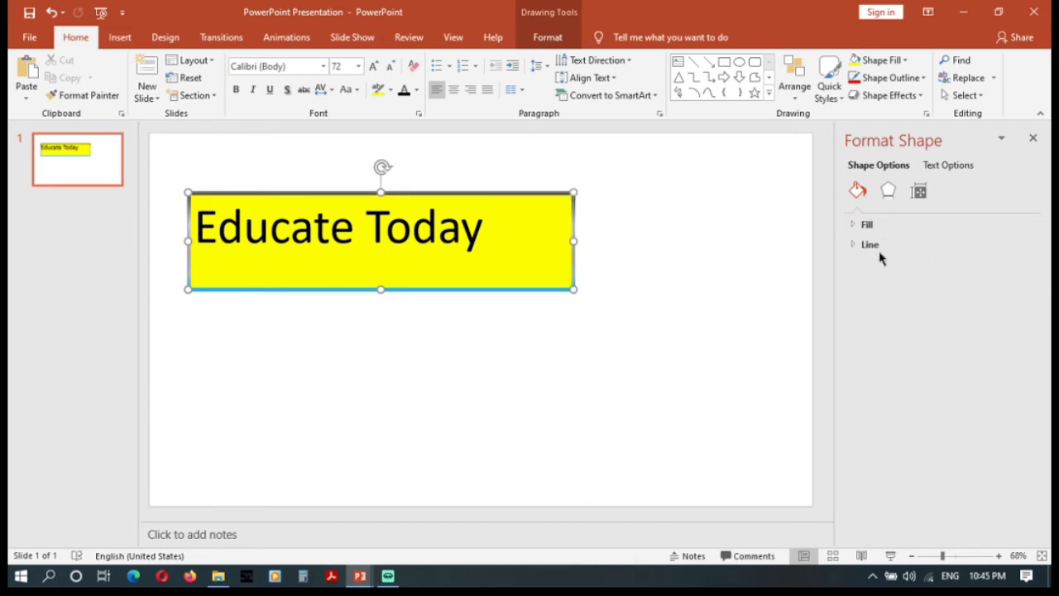
# Switch the box fill to a gradient fill and move one stop to 82%.
pyautogui.click(866, 225)
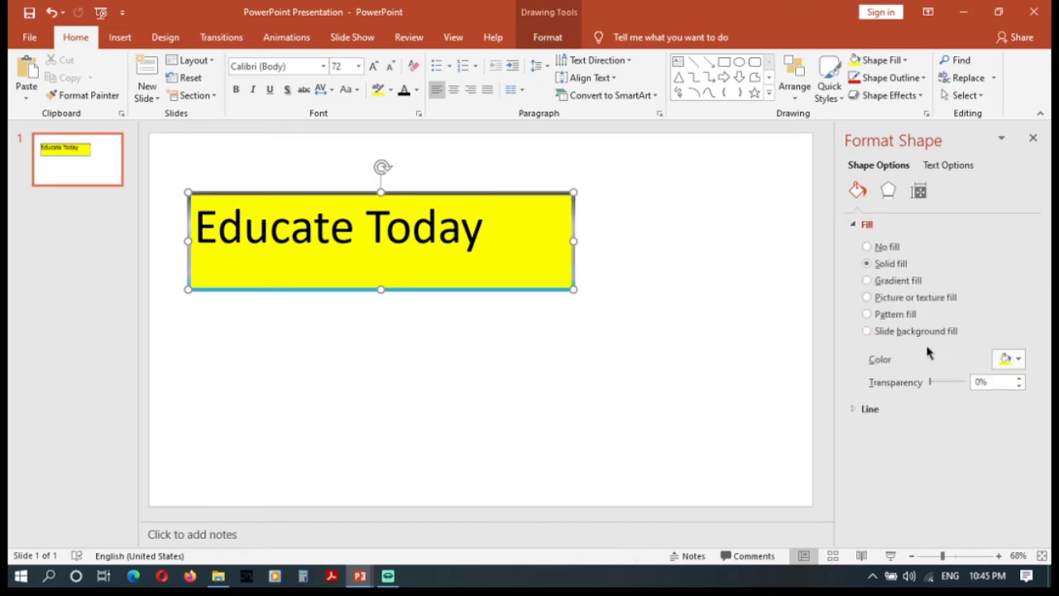
pyautogui.click(868, 281)
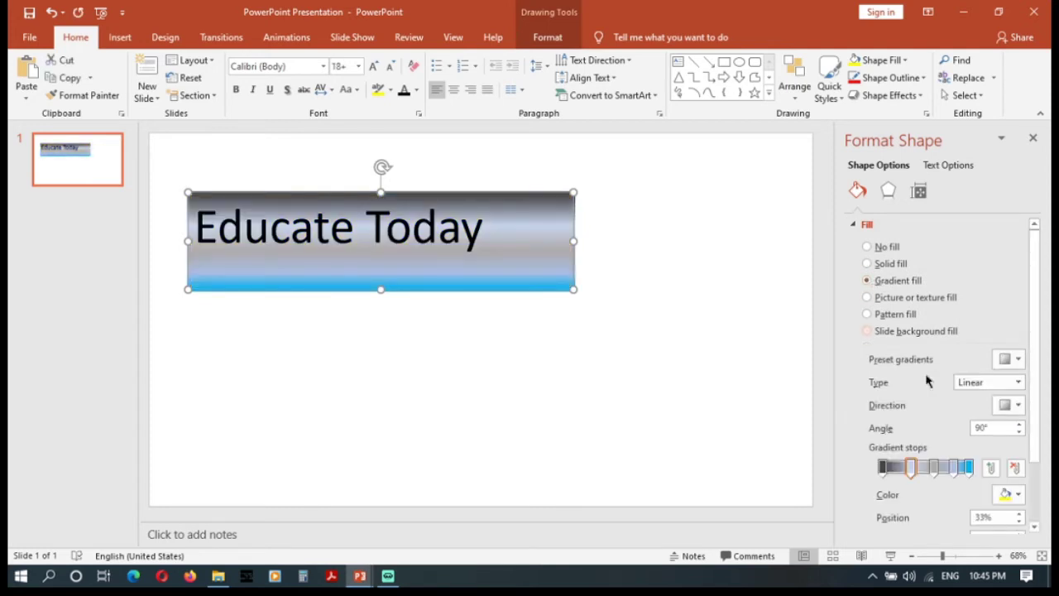
pyautogui.click(931, 470)
pyautogui.moveTo(930, 469); pyautogui.dragTo(946, 473)
pyautogui.click(968, 468)
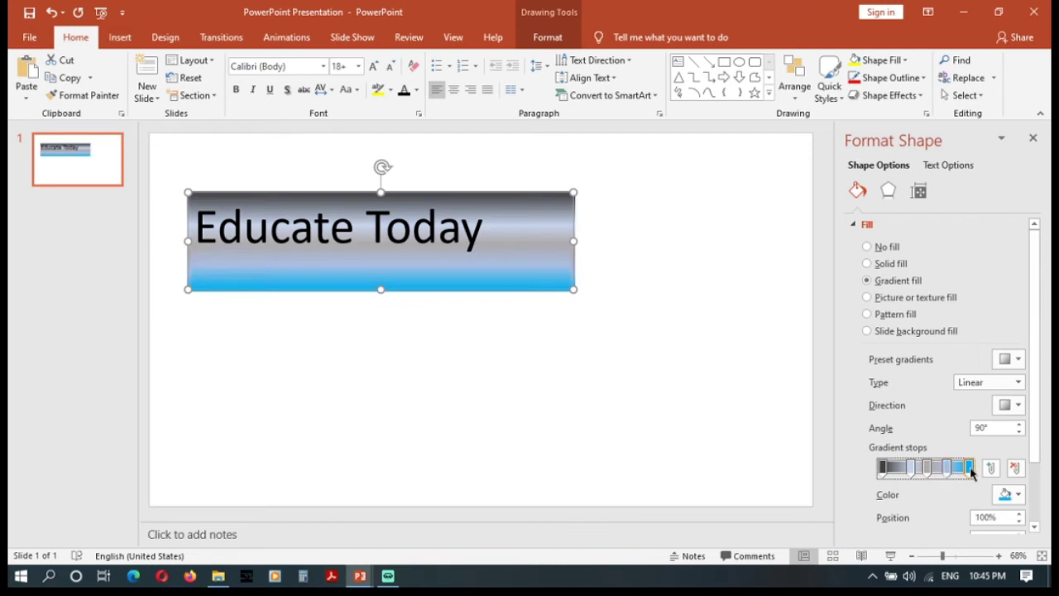
pyautogui.click(882, 469)
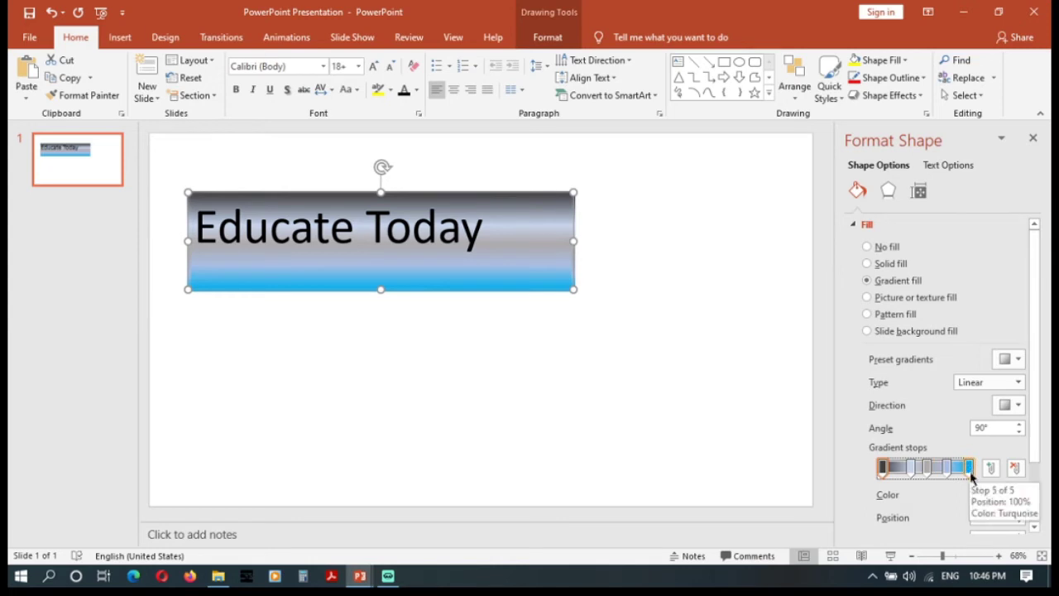
# Make the 75% stop yellow and the 33% stop red, shifting it to 30%.
pyautogui.click(948, 468)
pyautogui.click(1009, 494)
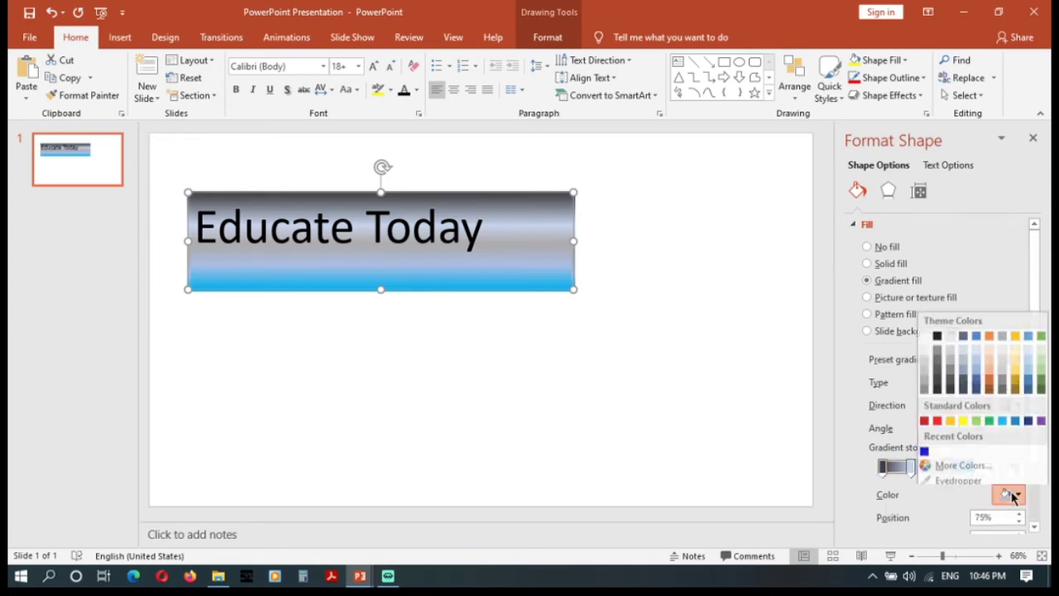
pyautogui.click(964, 415)
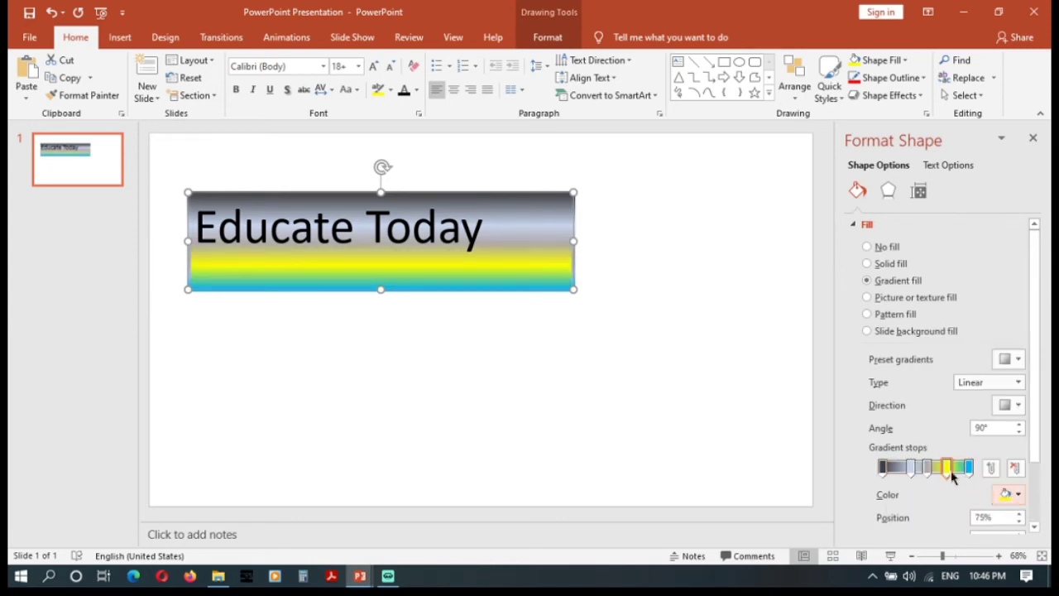
pyautogui.click(911, 468)
pyautogui.click(1009, 495)
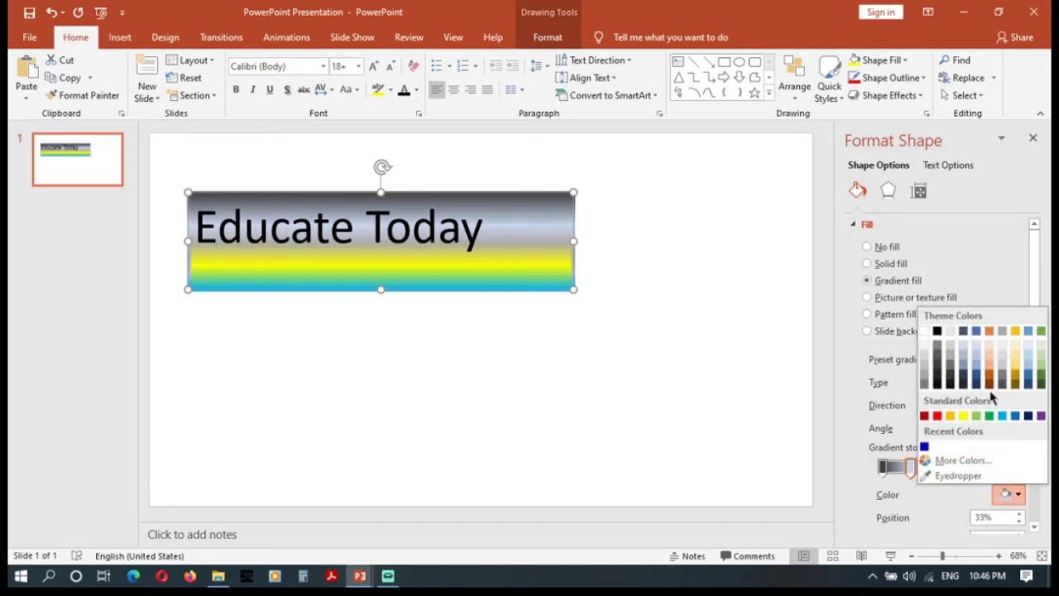
pyautogui.click(938, 416)
pyautogui.moveTo(910, 468); pyautogui.dragTo(908, 469)
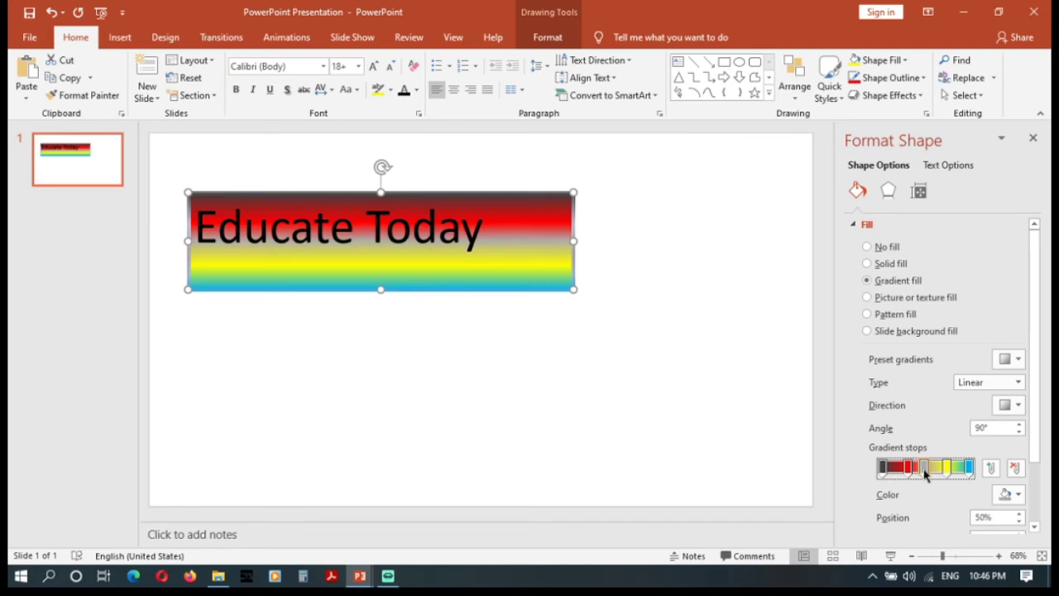
pyautogui.click(945, 469)
# Resize the box larger, undoing the last change to keep it tall.
pyautogui.moveTo(574, 289); pyautogui.dragTo(613, 364)
pyautogui.click(476, 234)
pyautogui.hotkey('ctrl', 'z')
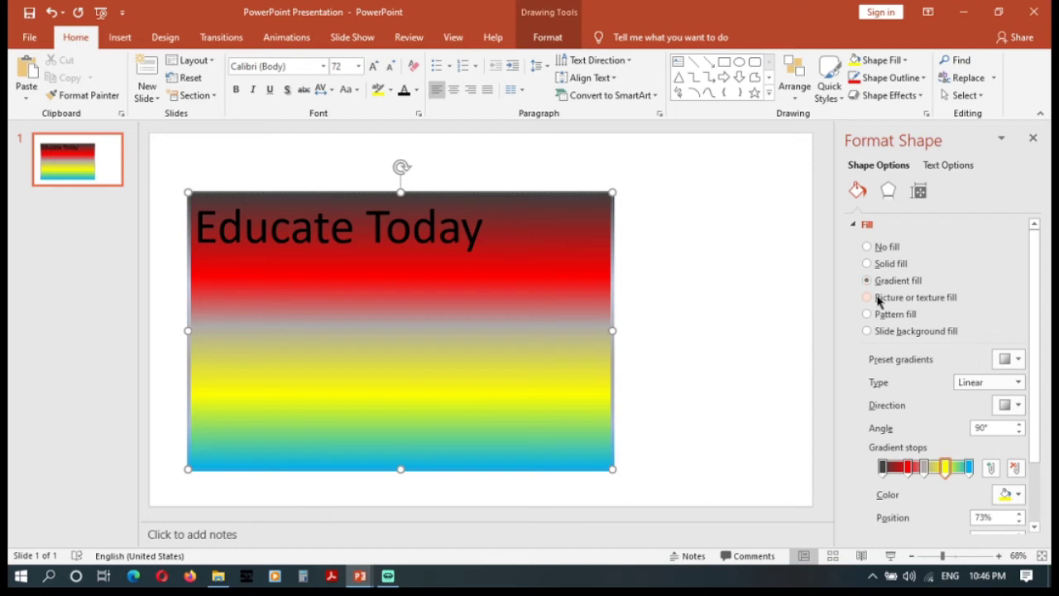
# Switch the box to Picture or texture fill and browse for a picture file.
pyautogui.click(876, 300)
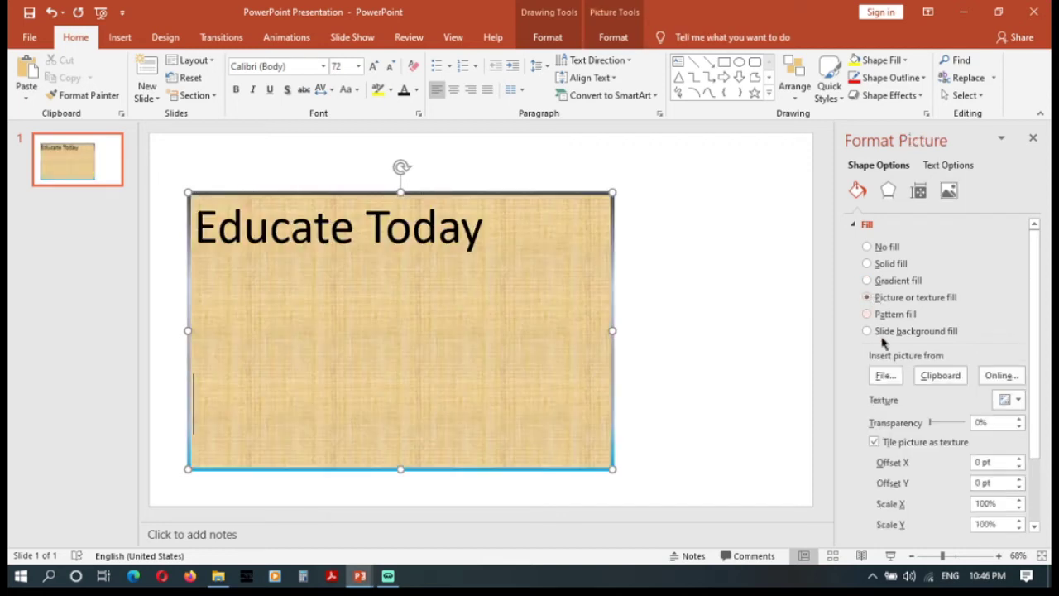
pyautogui.click(890, 379)
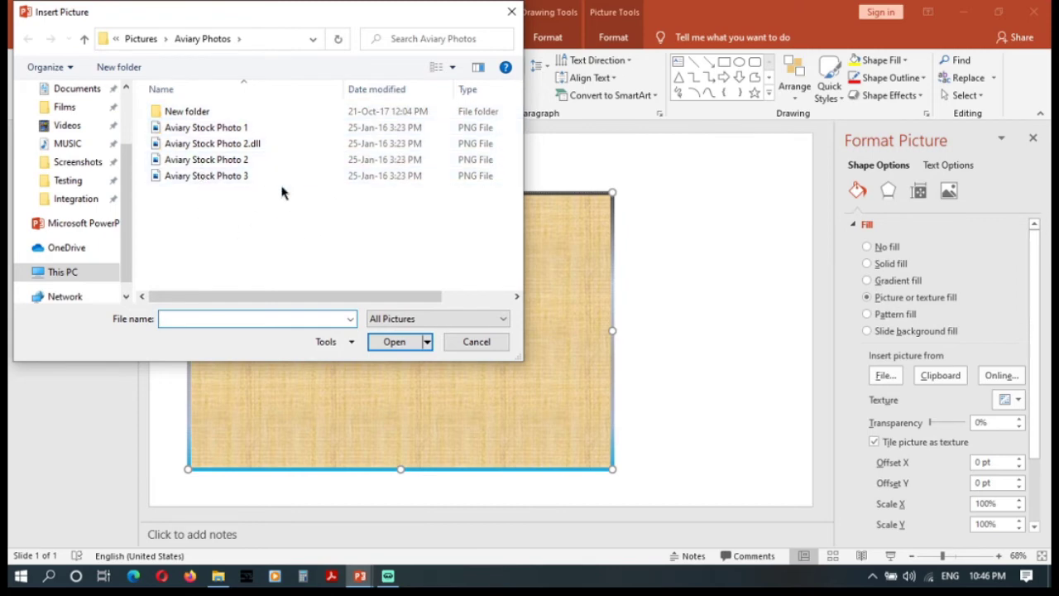
# Fill the box with Aviary Stock Photo 2.dll, move it up-right, and set 10% transparency.
pyautogui.click(434, 71)
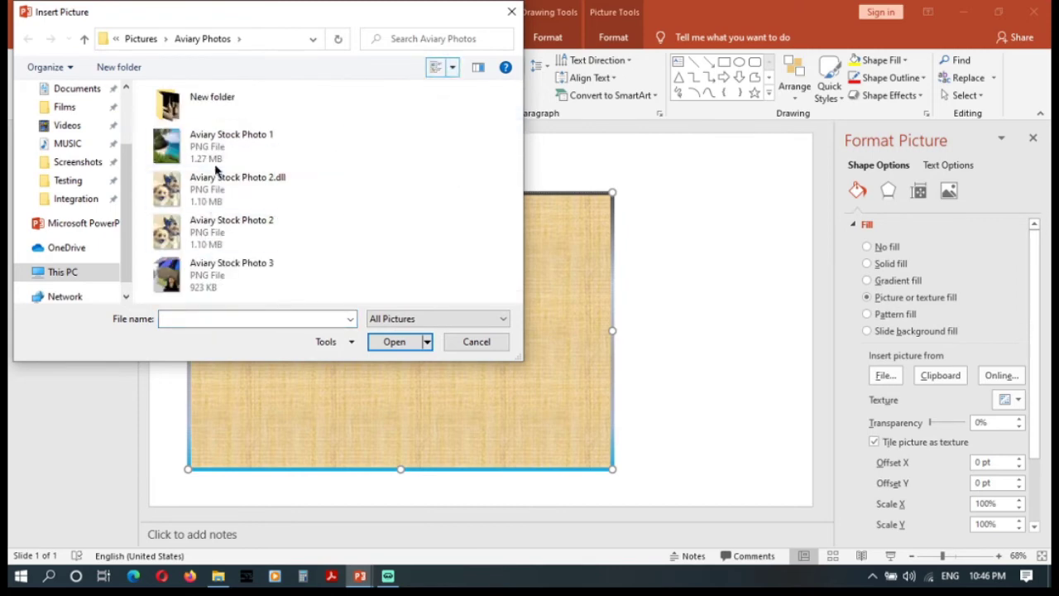
pyautogui.click(213, 189)
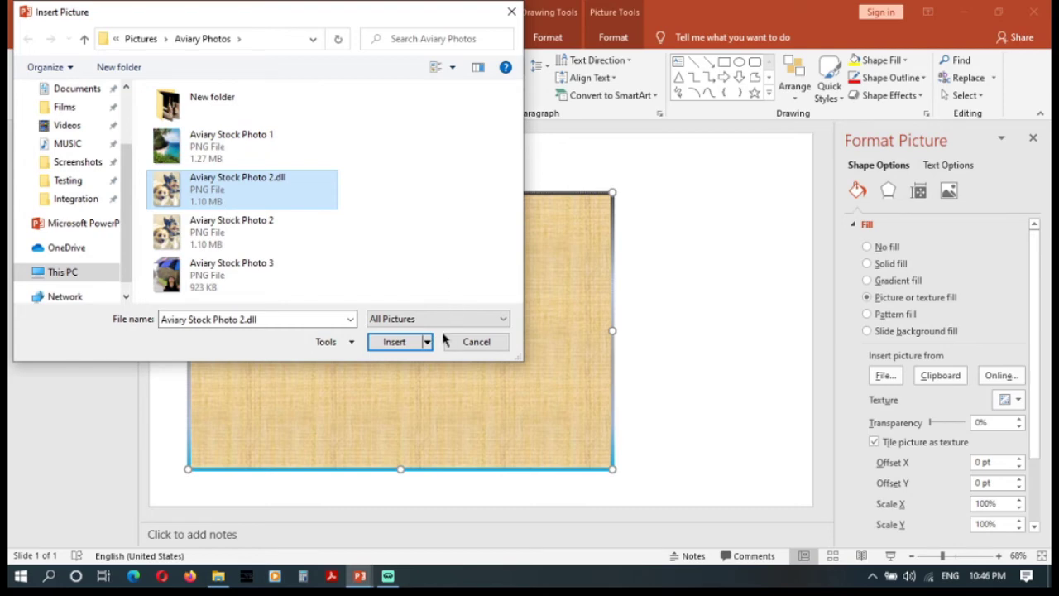
pyautogui.click(393, 344)
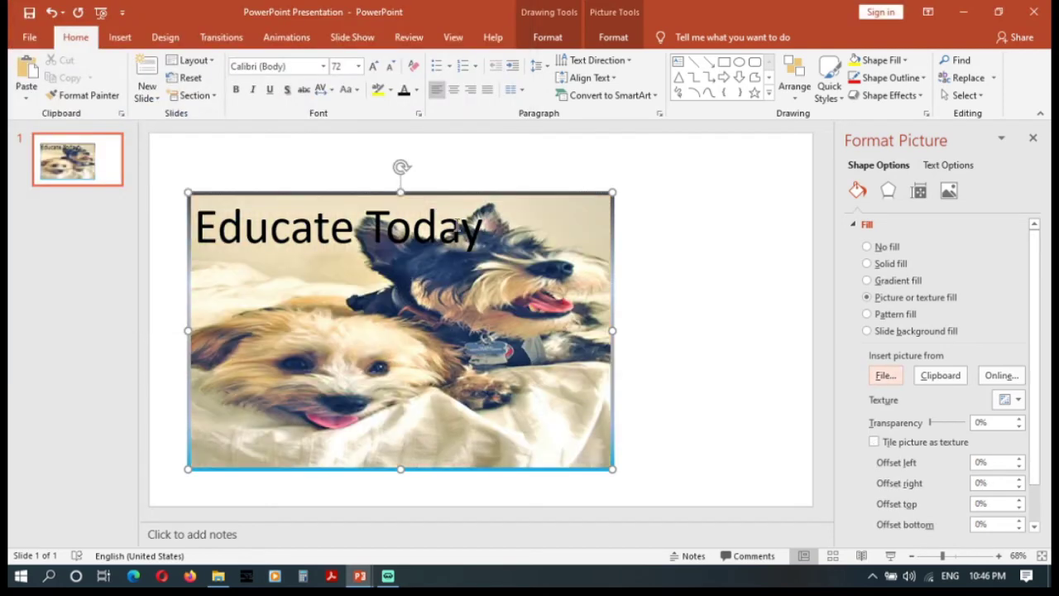
pyautogui.moveTo(515, 188); pyautogui.dragTo(560, 165)
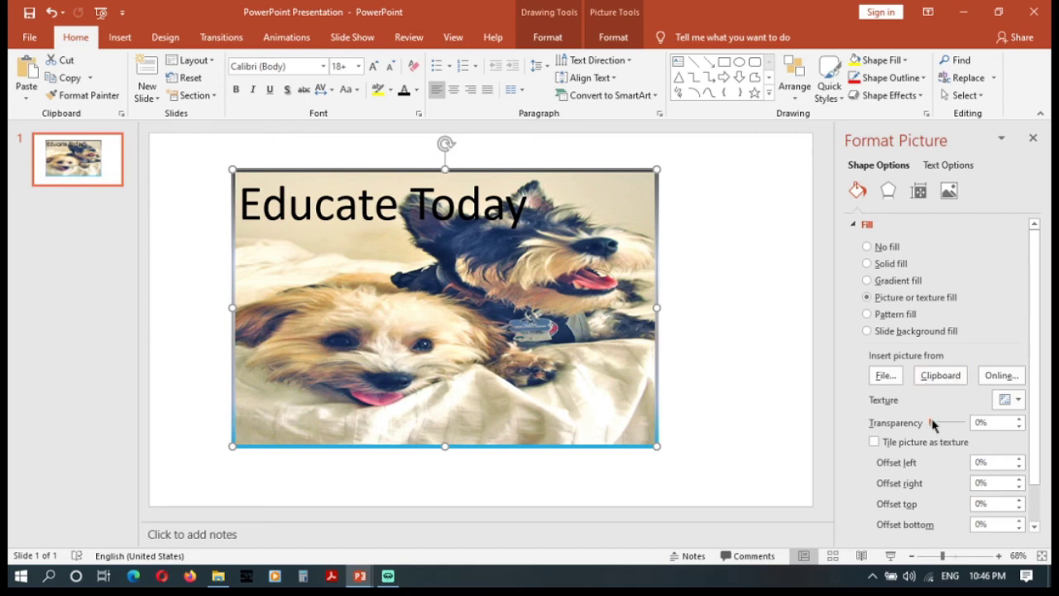
pyautogui.moveTo(930, 423)
pyautogui.mouseDown()
pyautogui.moveTo(949, 422)
pyautogui.moveTo(929, 426)
pyautogui.moveTo(949, 423)
pyautogui.moveTo(934, 434)
pyautogui.mouseUp()
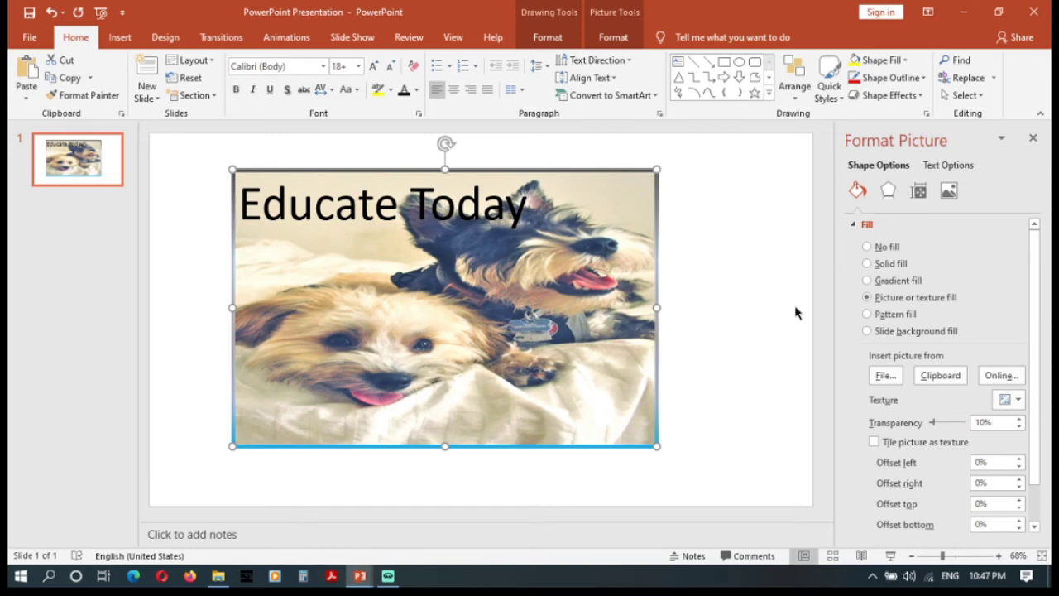
# Try the crumpled paper texture, then apply the green marble texture fill.
pyautogui.click(1014, 401)
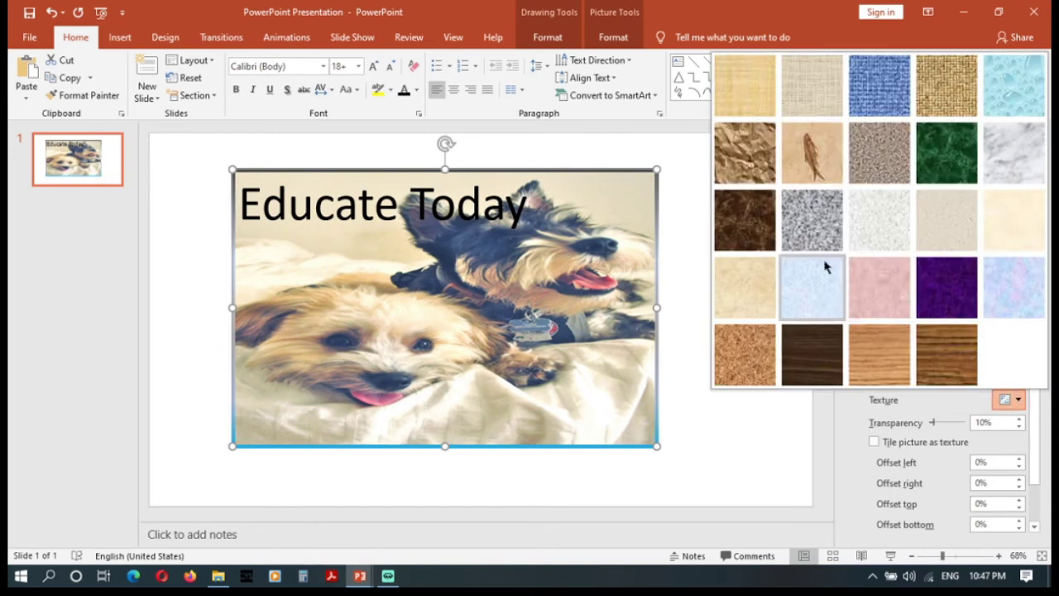
pyautogui.click(745, 153)
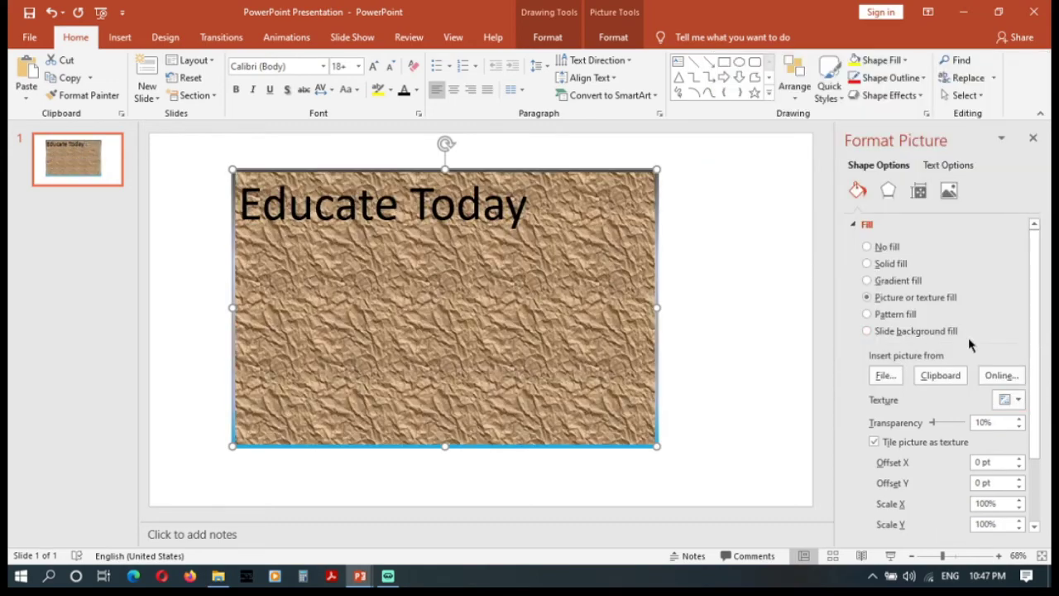
pyautogui.click(1013, 401)
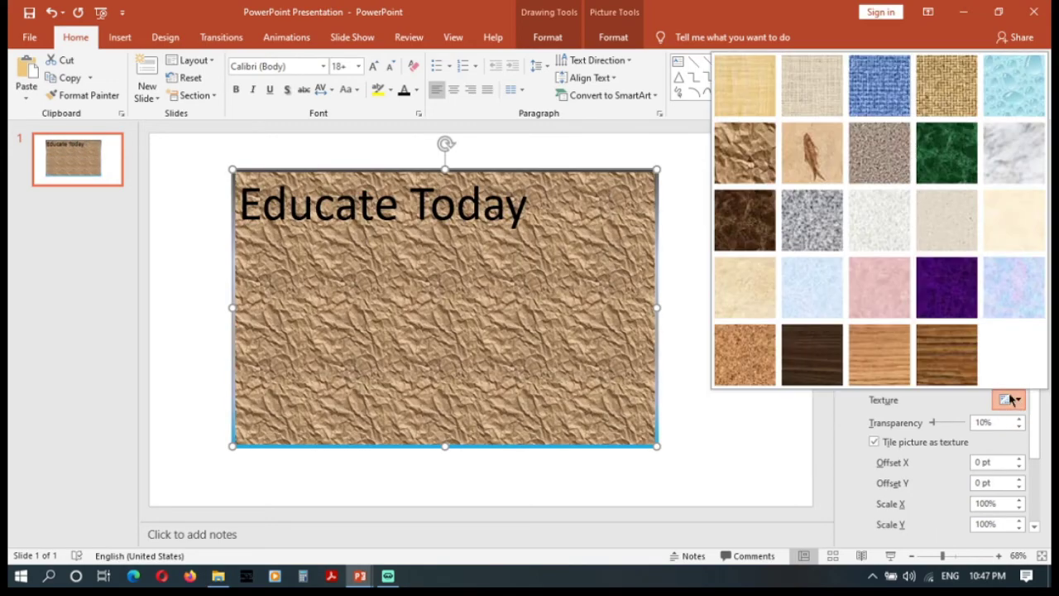
pyautogui.click(929, 161)
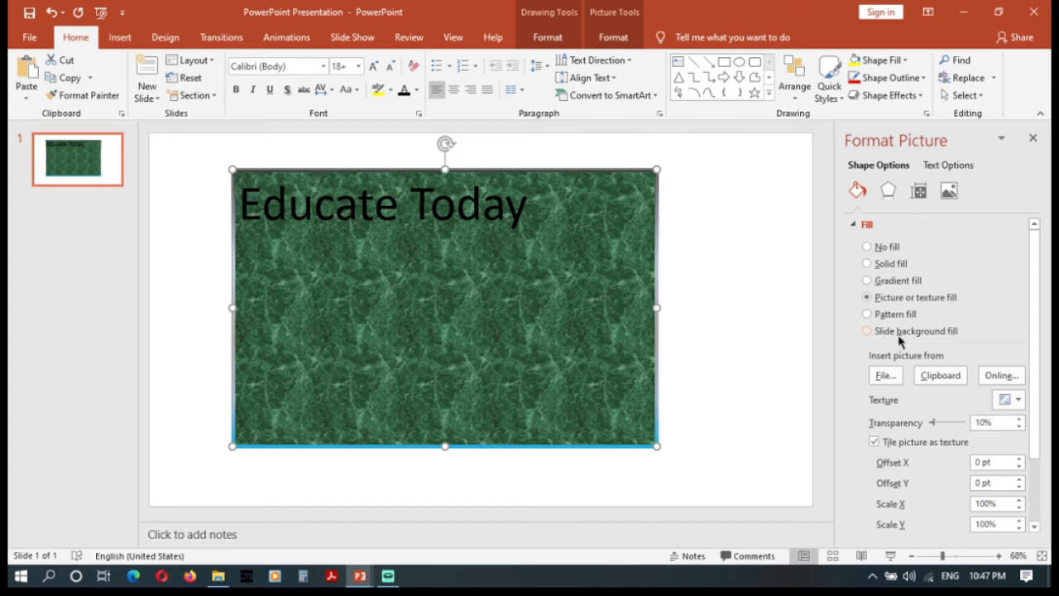
# Collapse the outline settings and expand the Fill section.
pyautogui.click(861, 227)
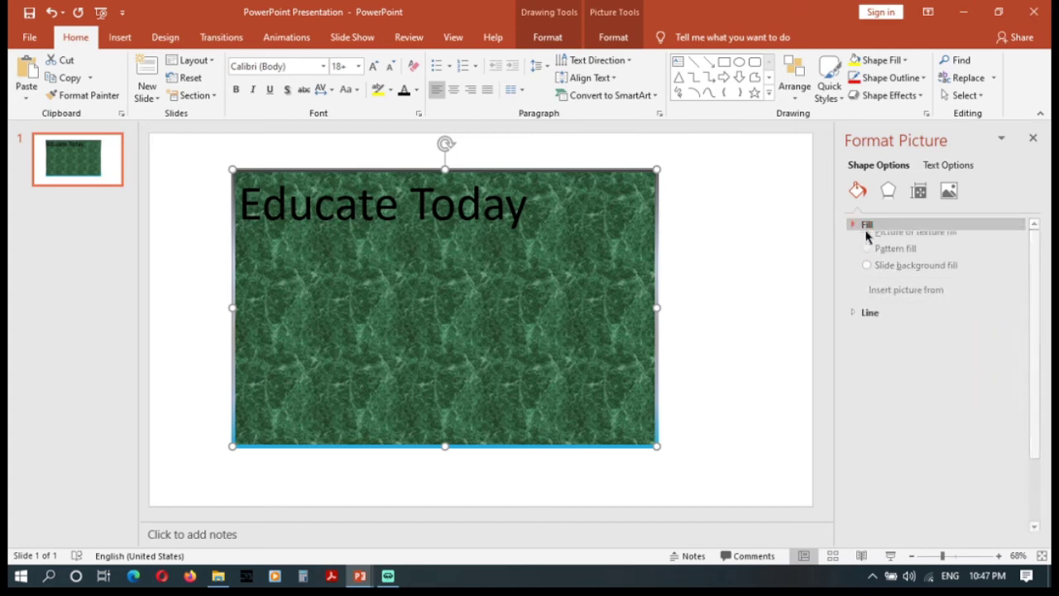
pyautogui.click(865, 244)
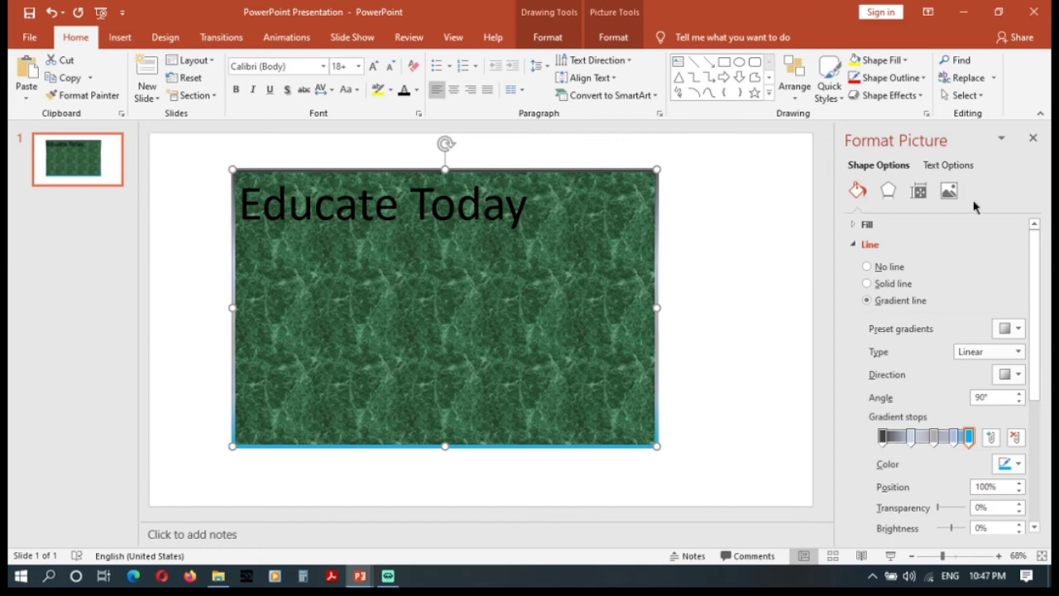
pyautogui.click(861, 244)
pyautogui.click(867, 224)
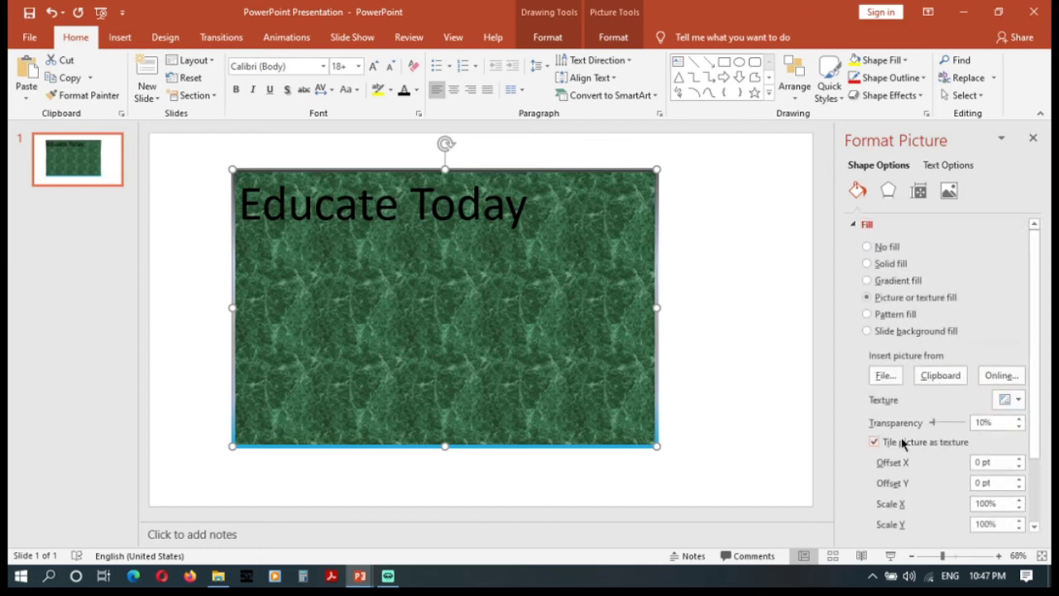
# Fill the box with the Aviary Stock Photo 1 beach picture at 50% transparency.
pyautogui.click(885, 375)
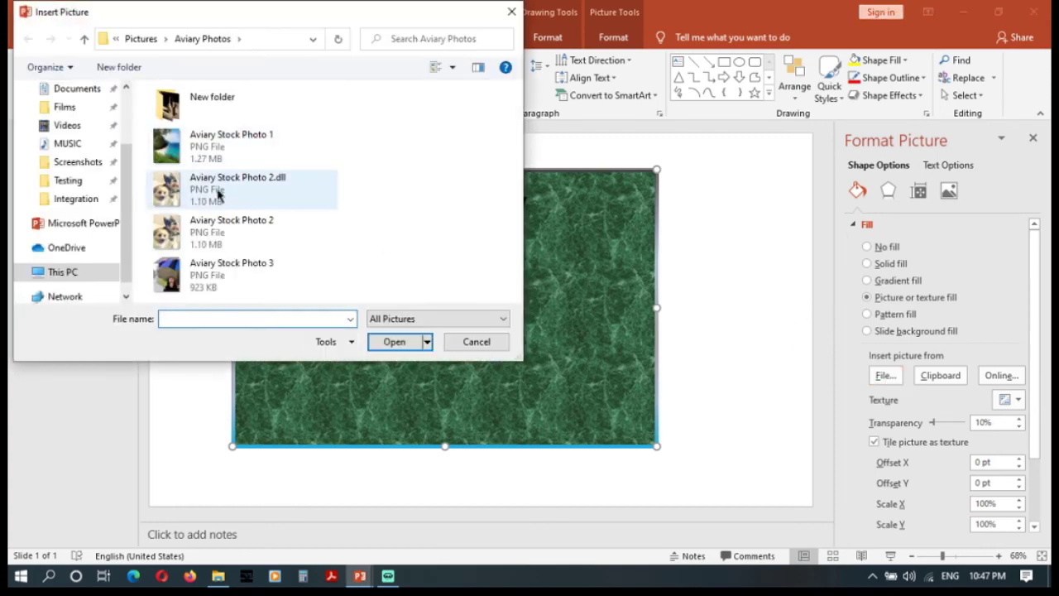
pyautogui.click(219, 147)
pyautogui.click(397, 341)
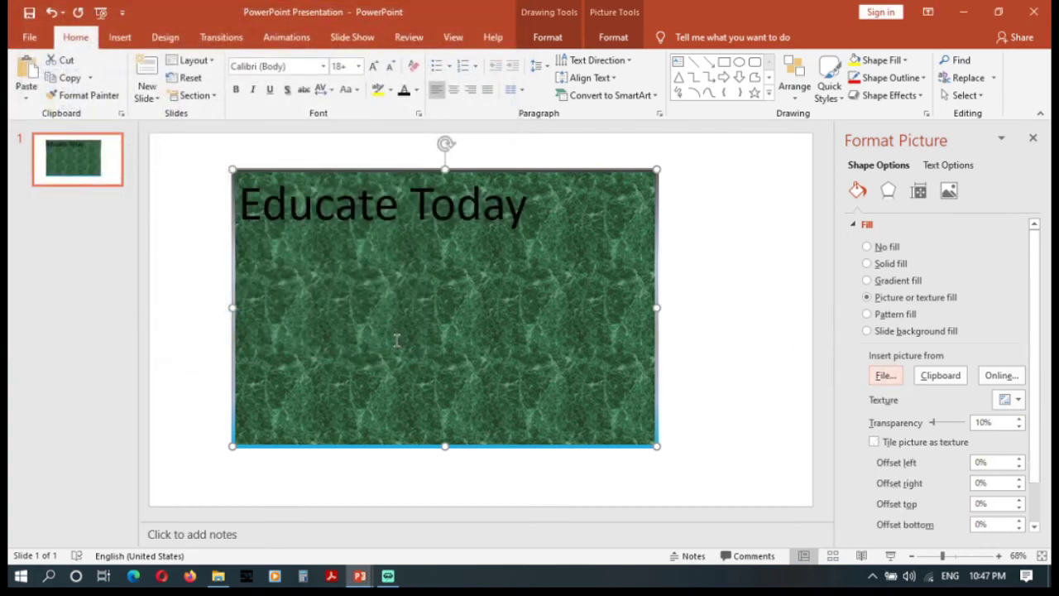
pyautogui.moveTo(934, 423); pyautogui.dragTo(950, 423)
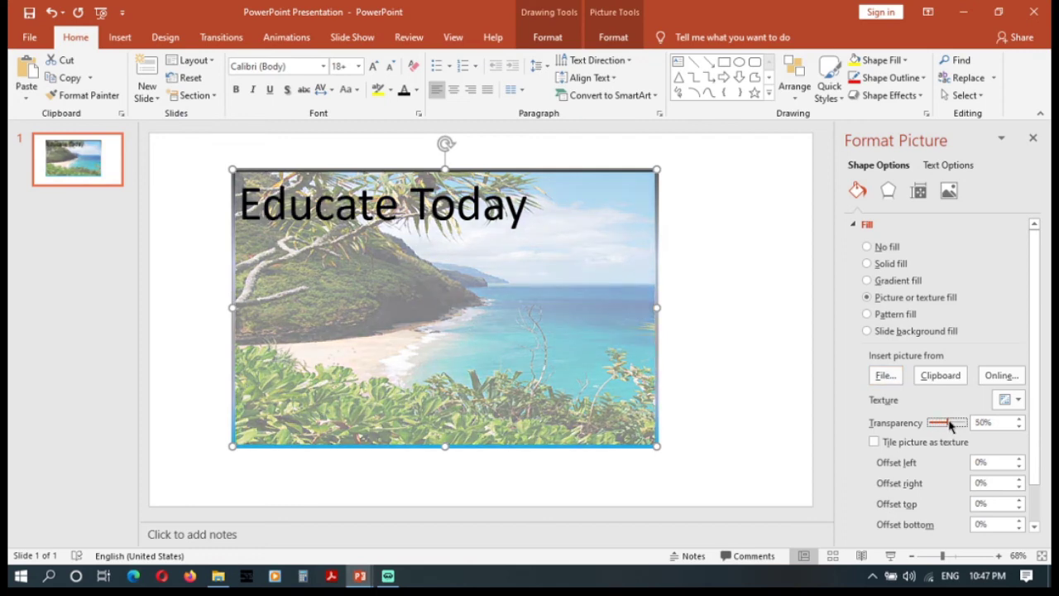
pyautogui.click(704, 300)
pyautogui.click(547, 295)
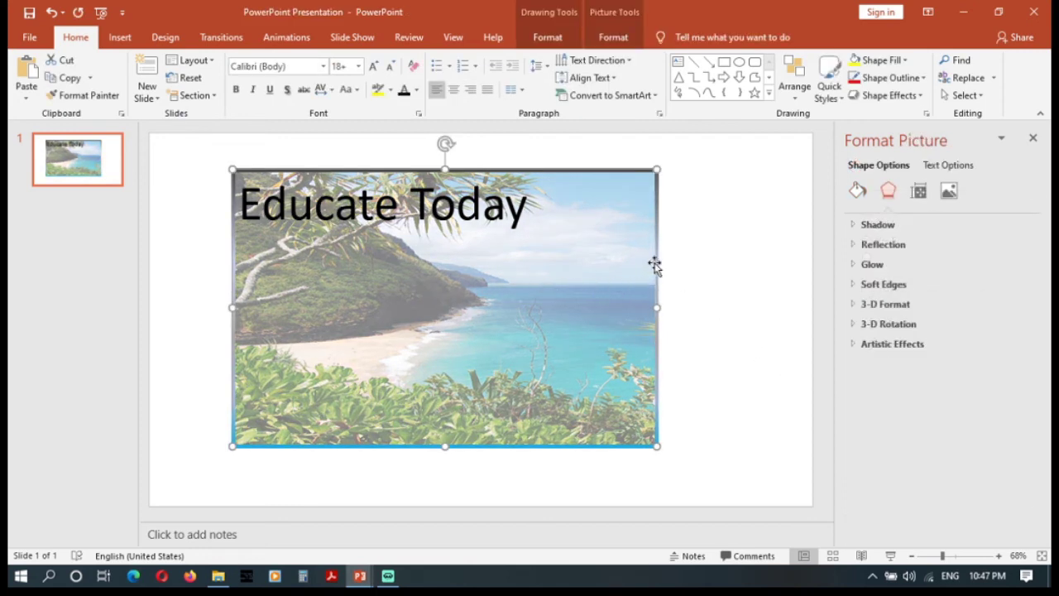
pyautogui.click(711, 251)
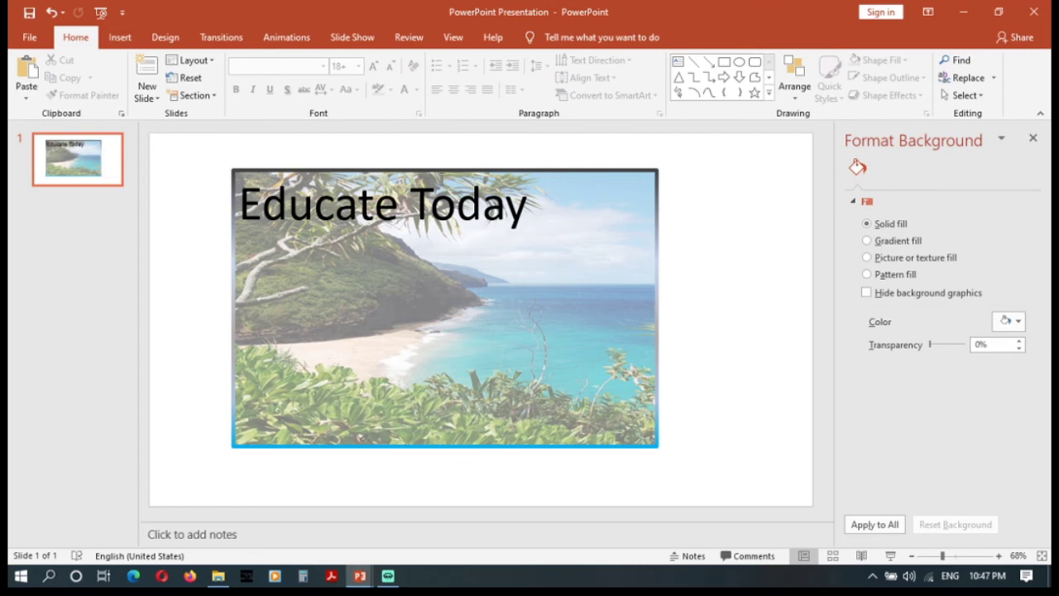
# Remove the title's last letter and shift the banner slightly right.
pyautogui.click(643, 250)
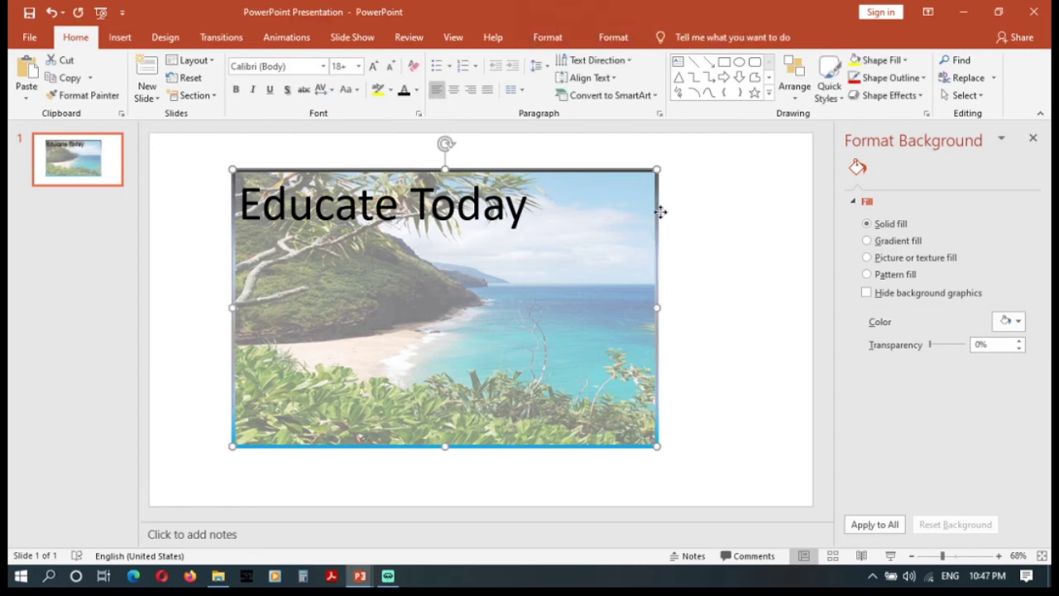
pyautogui.click(527, 213)
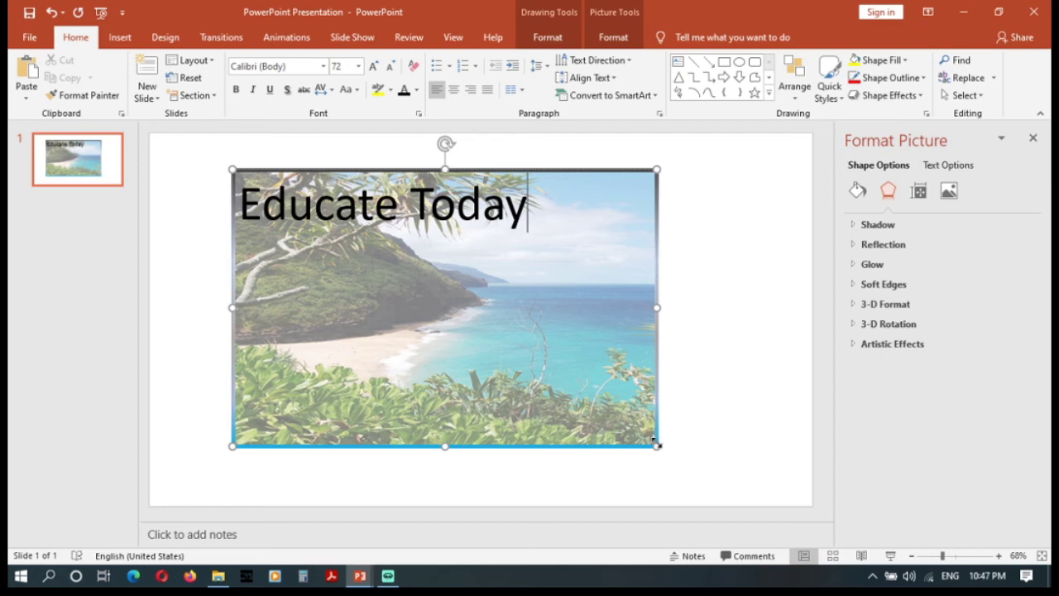
pyautogui.moveTo(658, 437); pyautogui.dragTo(625, 425)
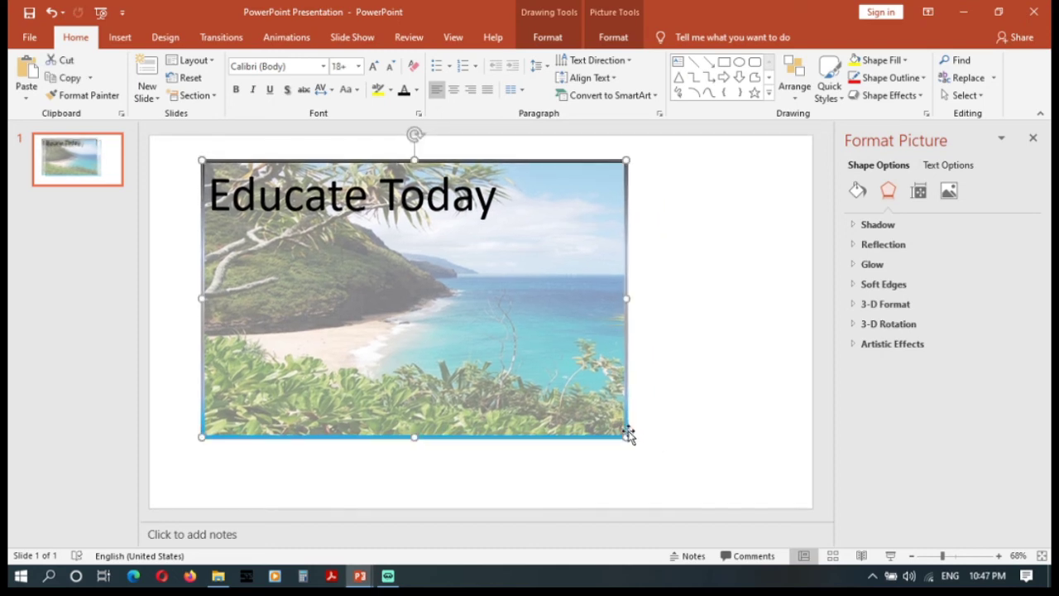
pyautogui.click(329, 329)
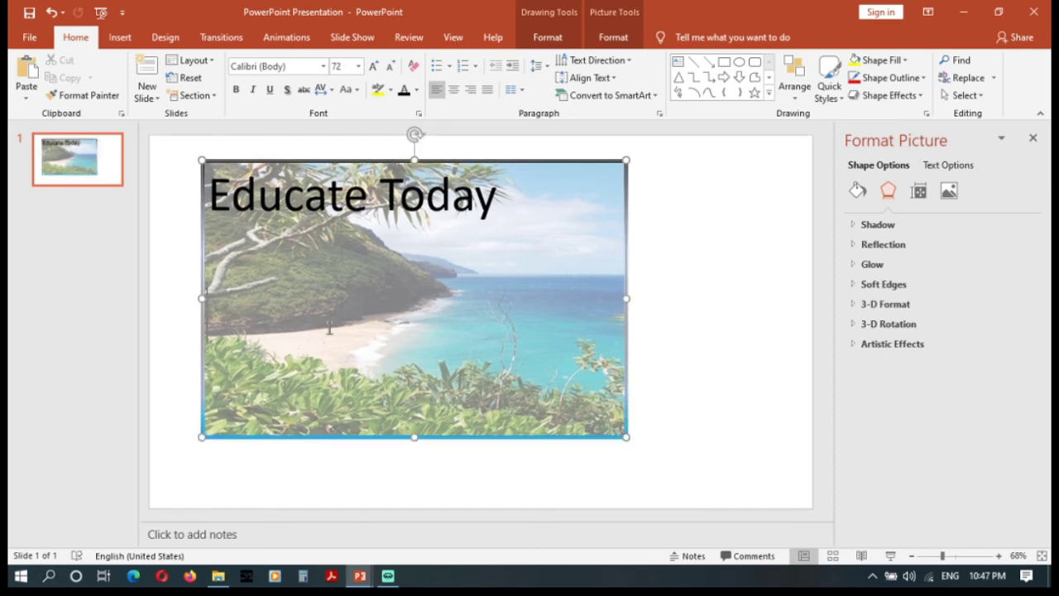
pyautogui.hotkey('ctrl', 'z')
pyautogui.press('BackSpace')
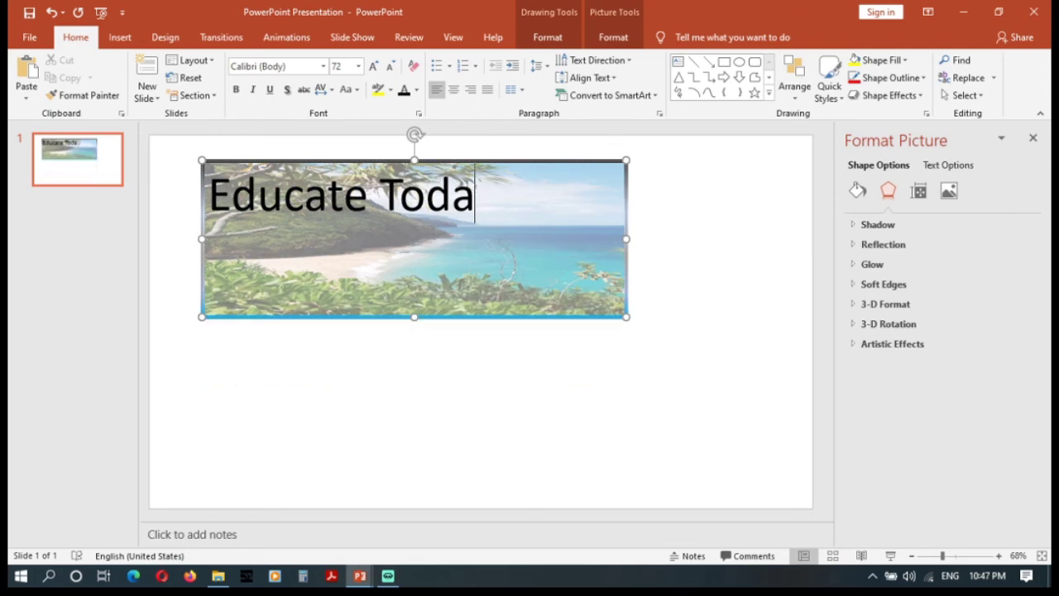
pyautogui.moveTo(499, 322); pyautogui.dragTo(524, 323)
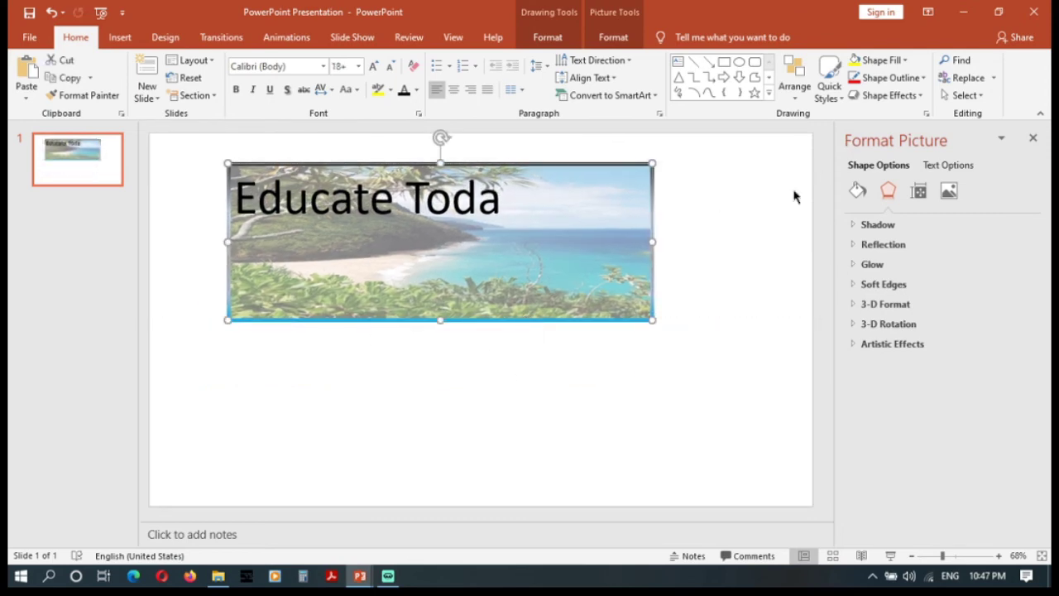
# Close the pane and reopen Format Picture on its Effects settings.
pyautogui.click(1033, 137)
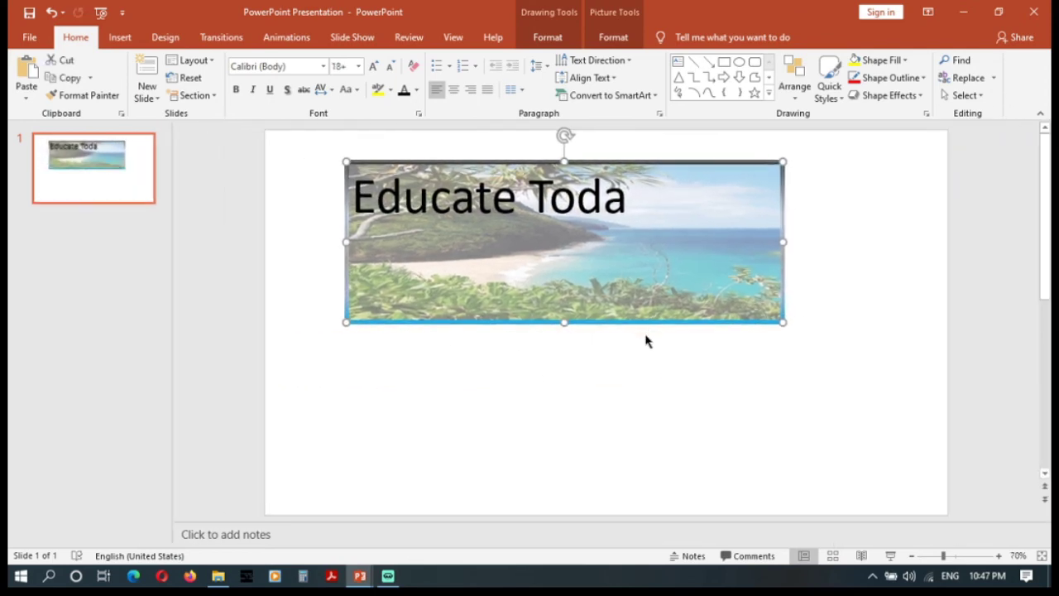
pyautogui.rightClick(650, 327)
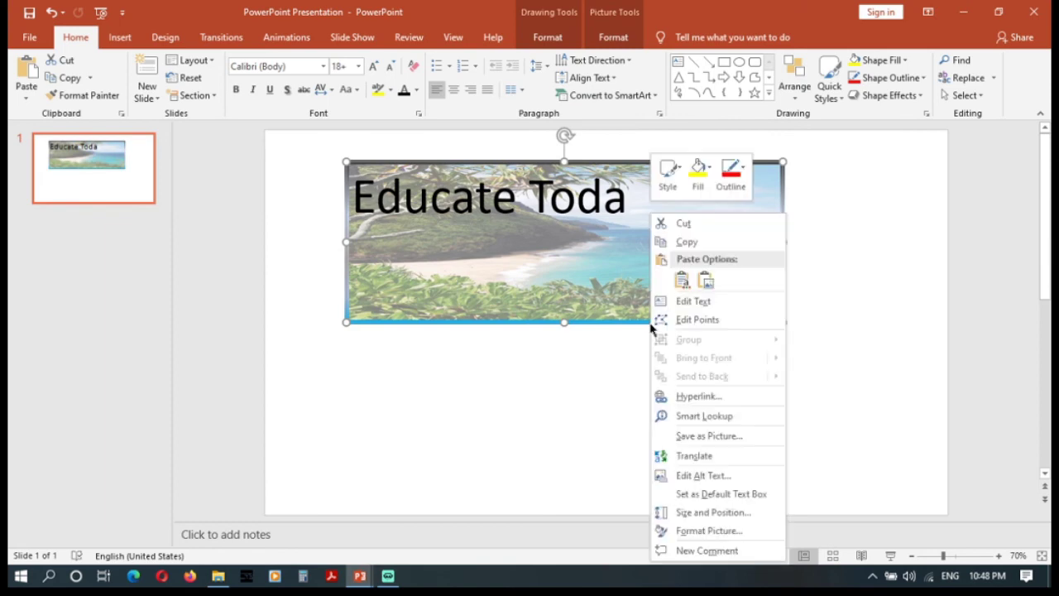
pyautogui.click(705, 531)
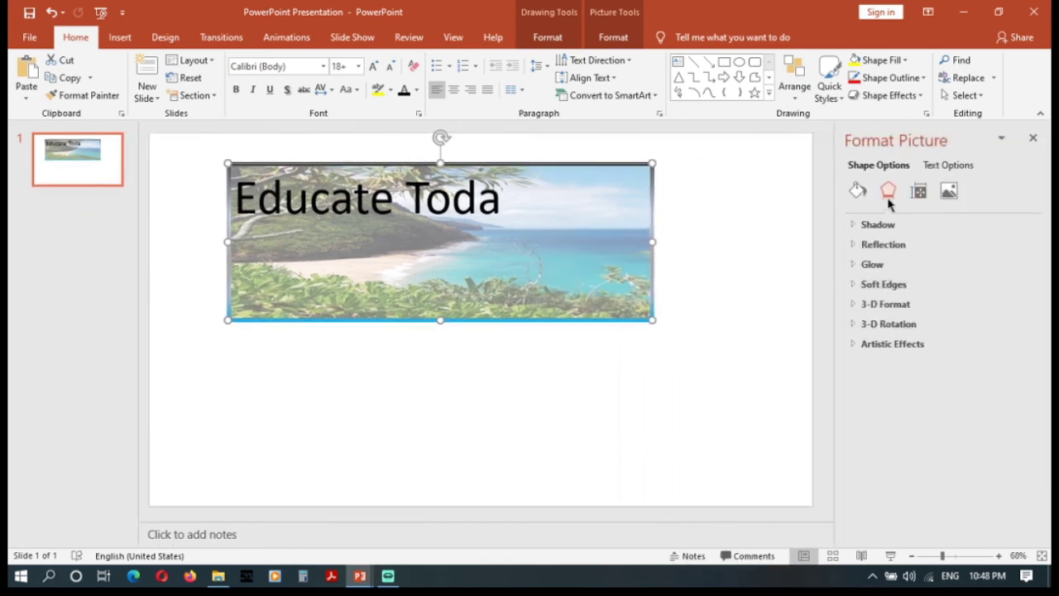
pyautogui.click(860, 192)
pyautogui.click(888, 192)
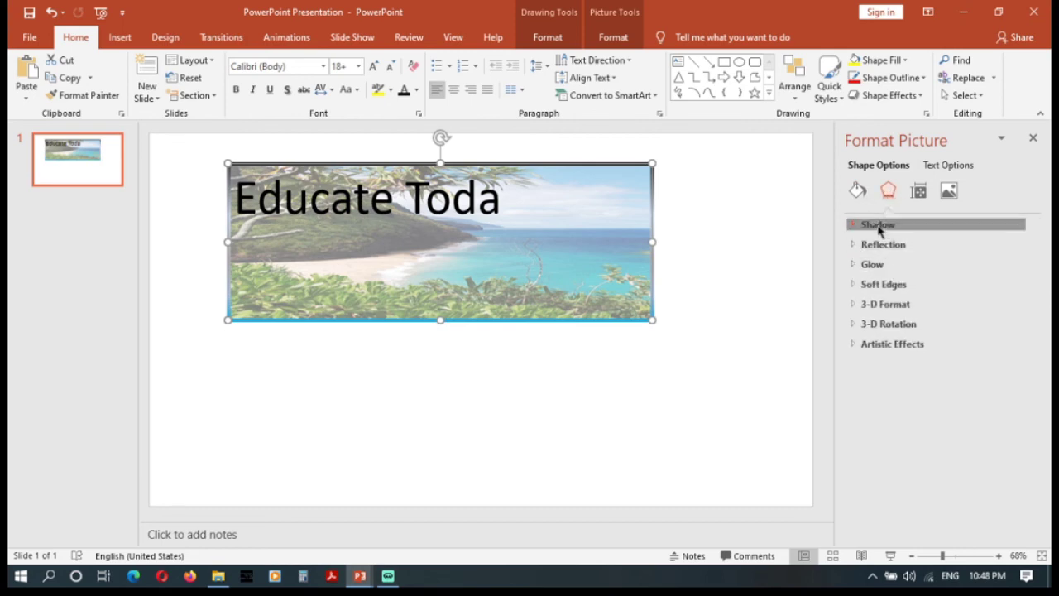
# Review the Shadow presets for the banner without changing the shadow.
pyautogui.click(880, 225)
pyautogui.click(1010, 245)
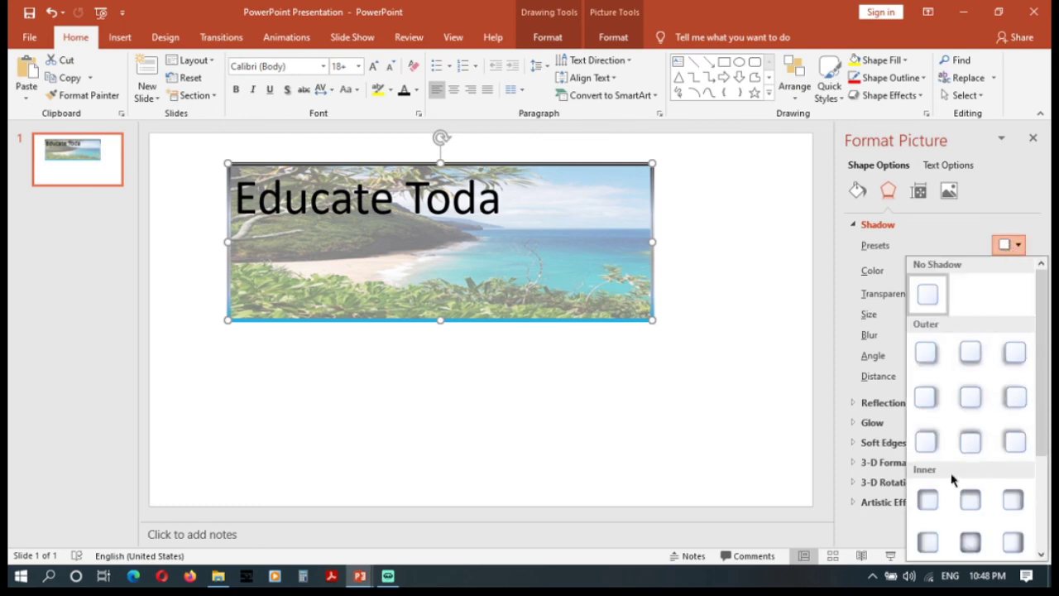
pyautogui.press('Escape')
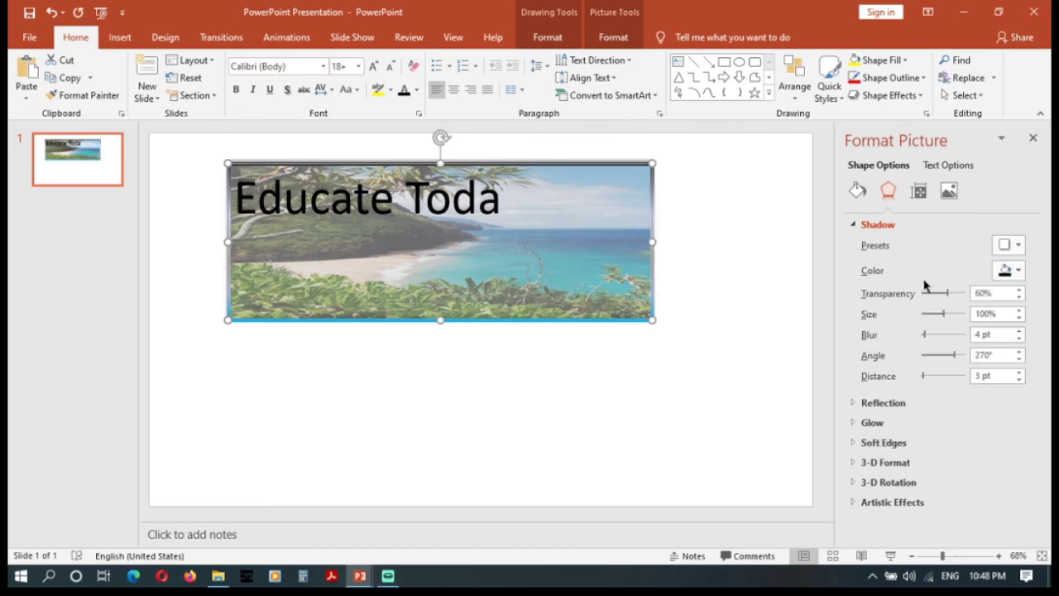
pyautogui.click(893, 224)
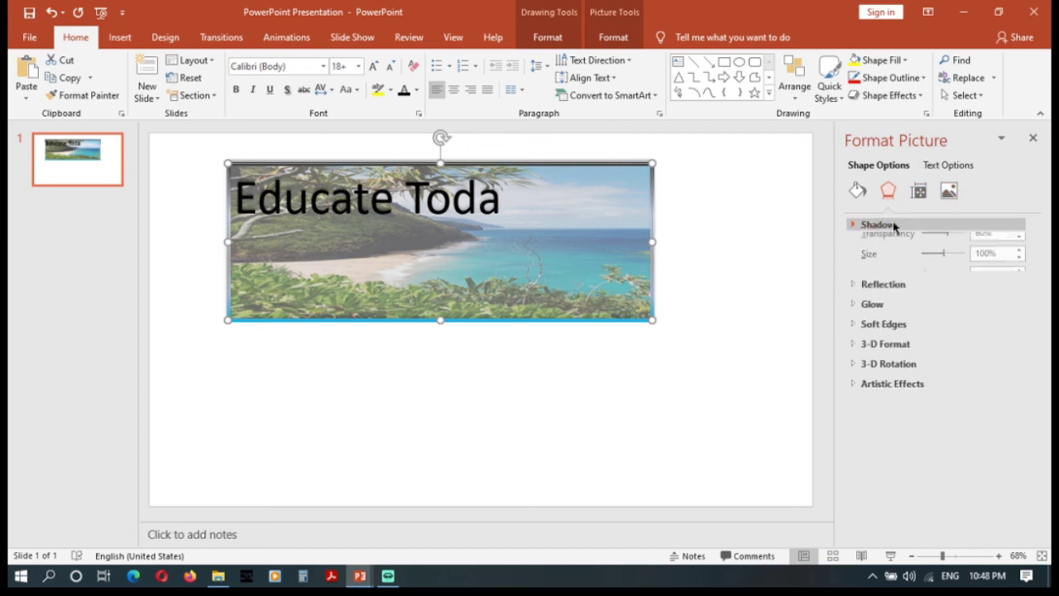
# Add a Half Reflection: Touching beneath the beach-photo banner.
pyautogui.click(907, 249)
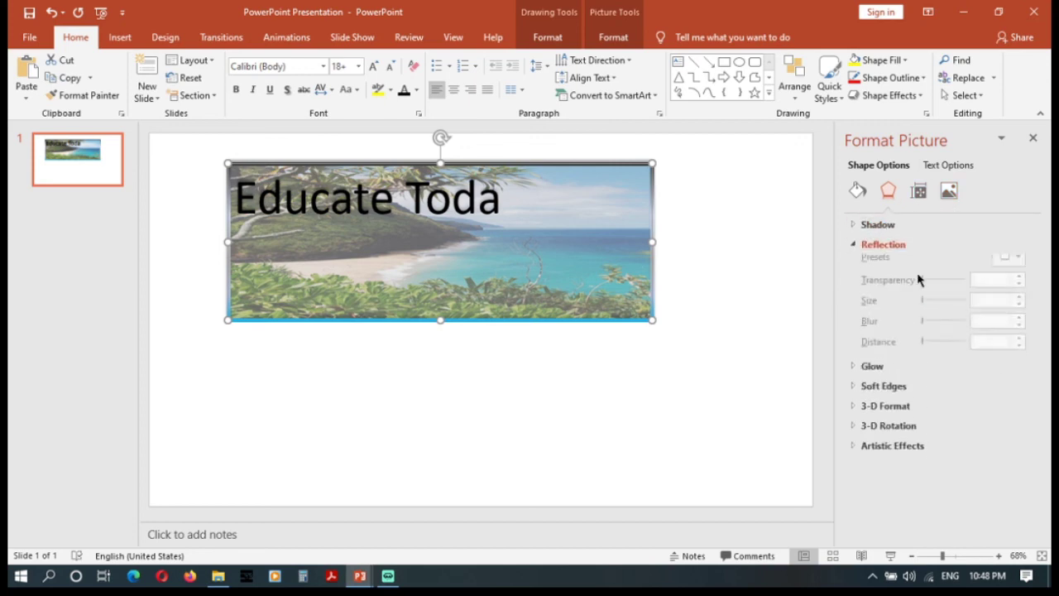
pyautogui.click(1016, 265)
pyautogui.click(973, 378)
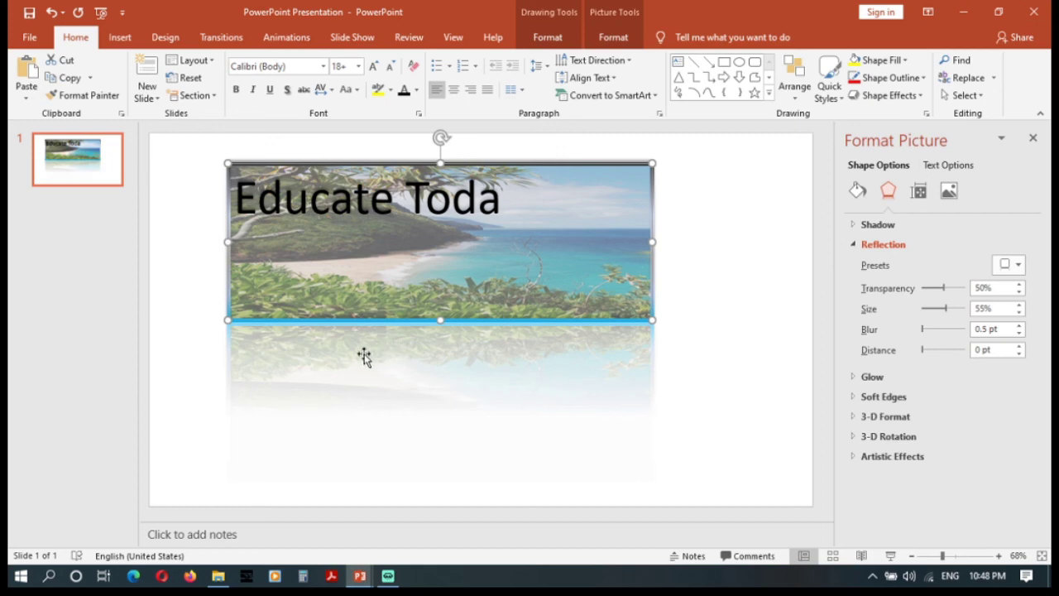
pyautogui.click(852, 244)
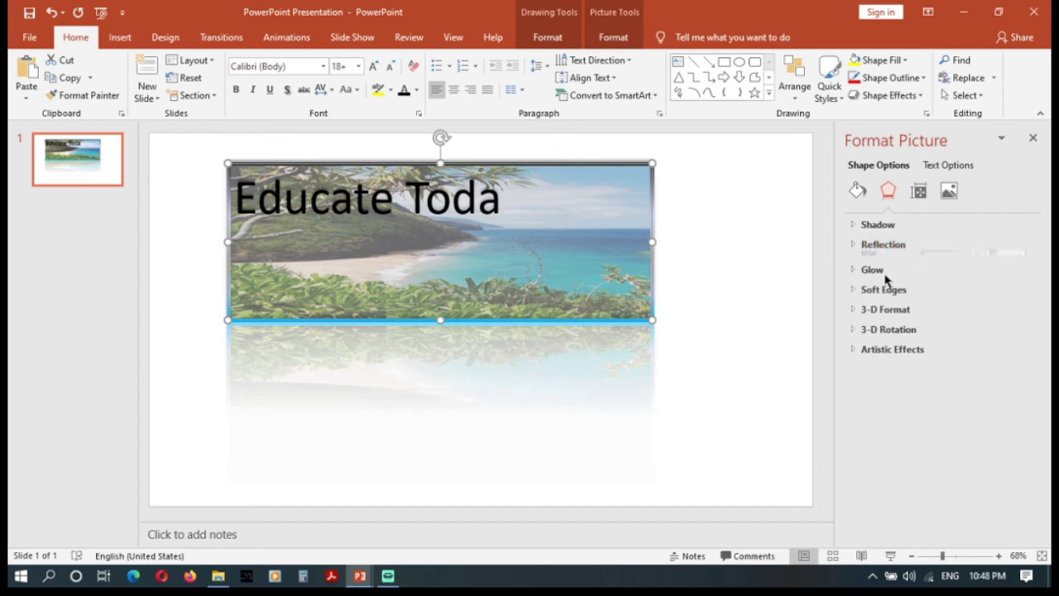
pyautogui.click(865, 269)
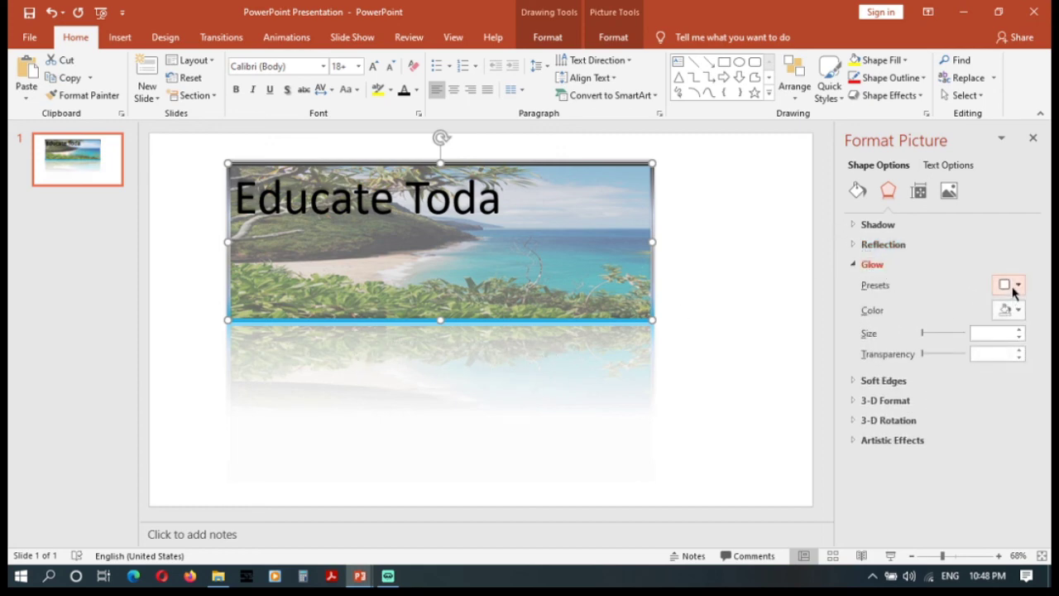
# Apply the largest orange glow preset (18 pt) and drag the banner slightly lower.
pyautogui.click(1008, 284)
pyautogui.click(856, 518)
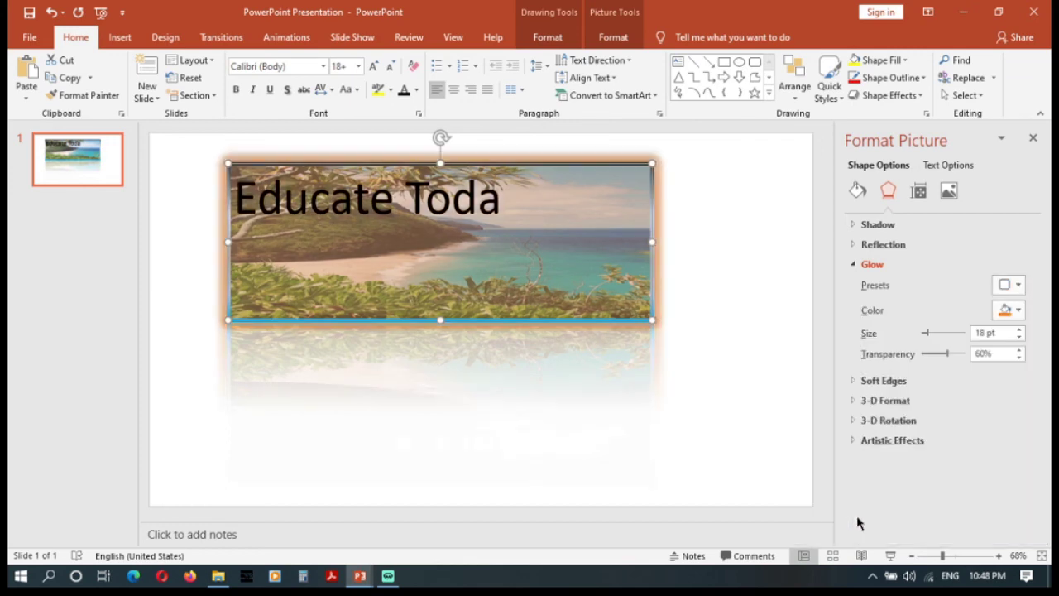
pyautogui.click(869, 265)
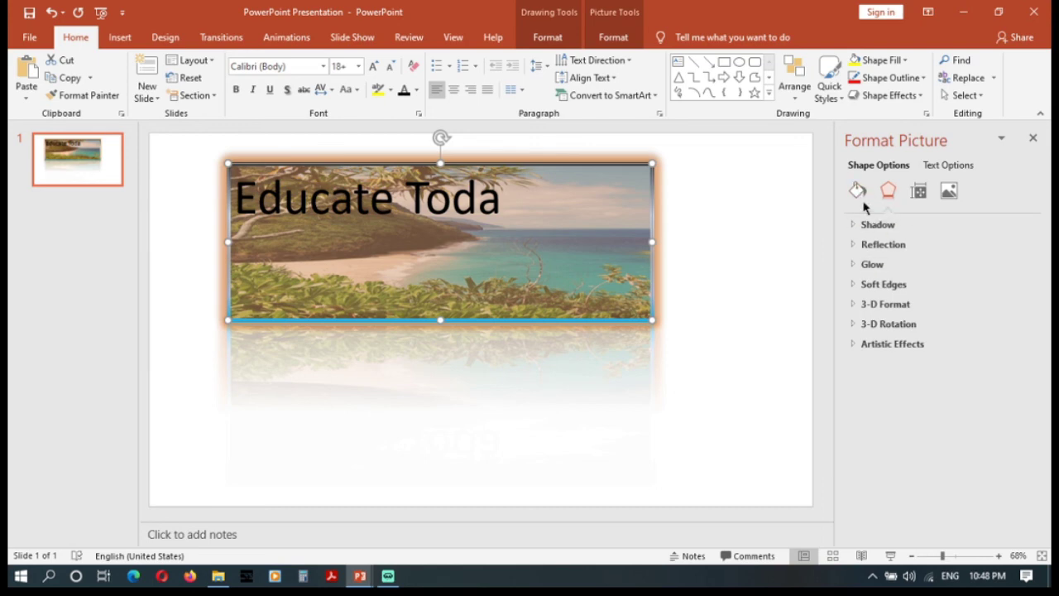
pyautogui.moveTo(565, 165); pyautogui.dragTo(574, 195)
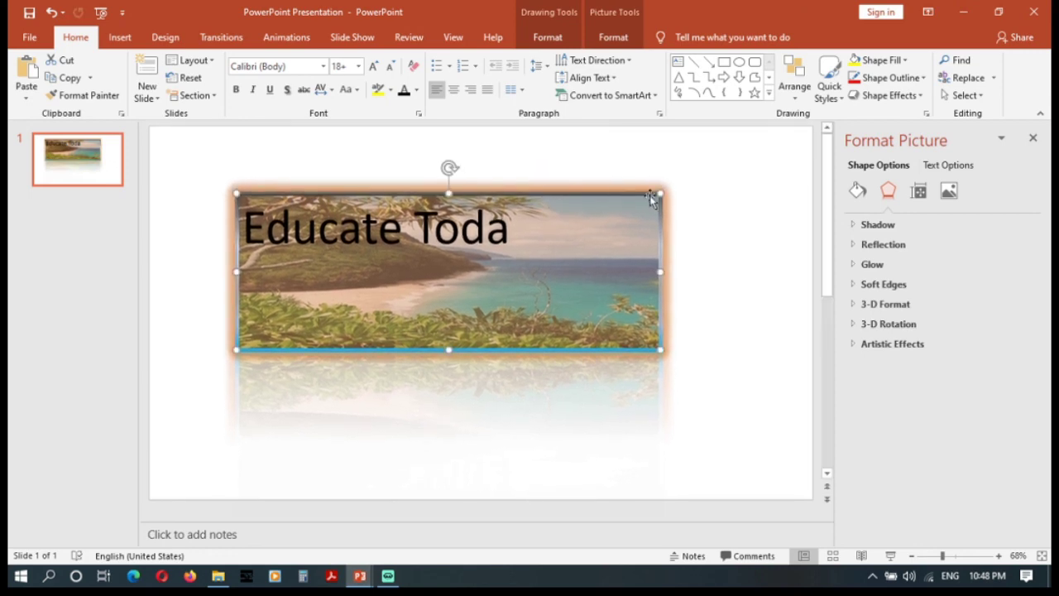
# Close the Format Picture pane, narrow the thumbnail panel, and shift the banner slightly right.
pyautogui.click(1032, 139)
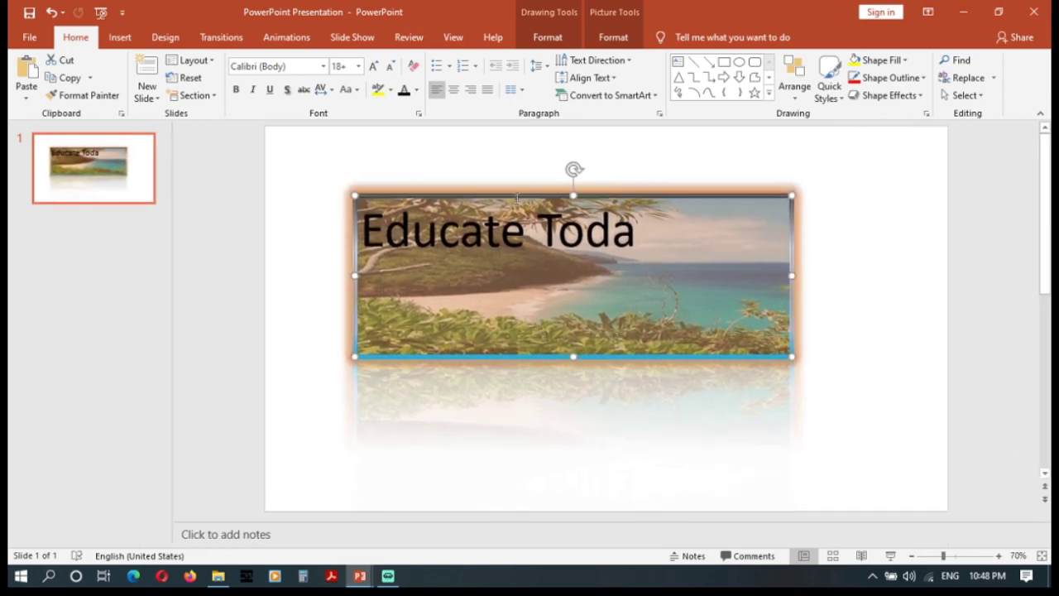
pyautogui.moveTo(168, 238); pyautogui.dragTo(125, 239)
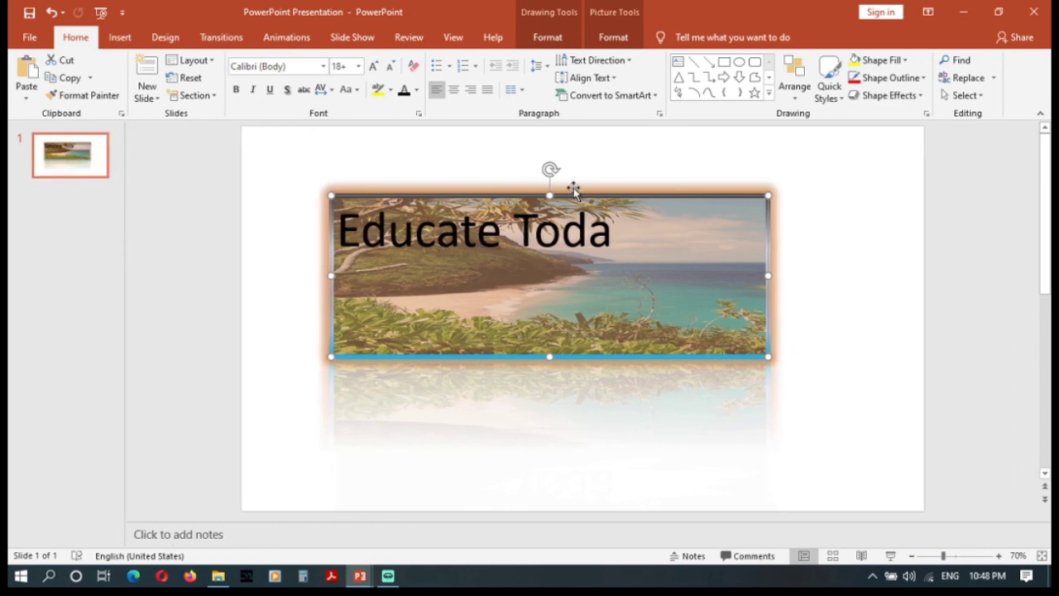
pyautogui.moveTo(586, 196); pyautogui.dragTo(611, 191)
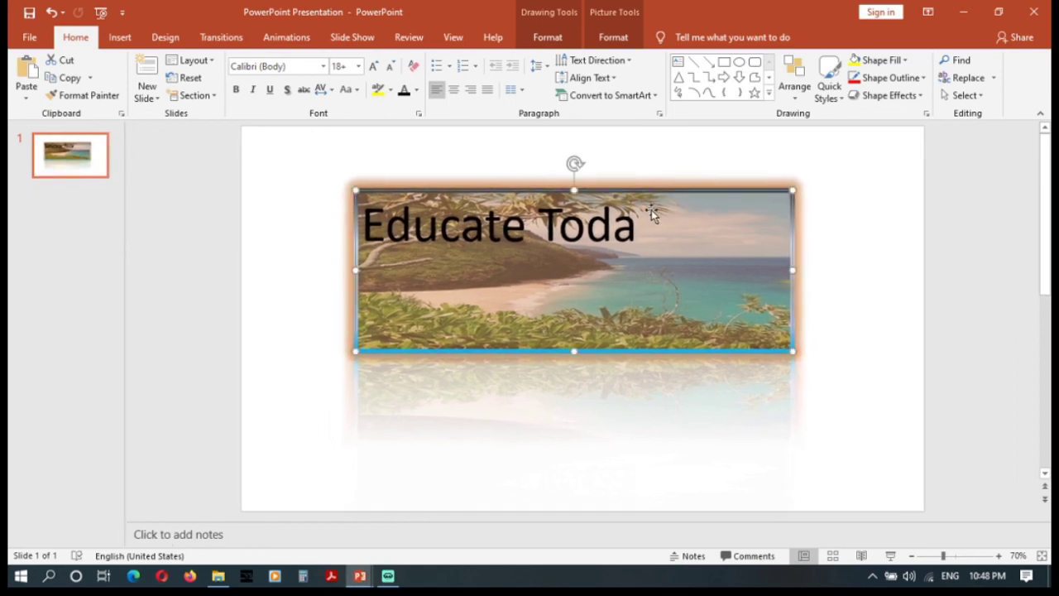